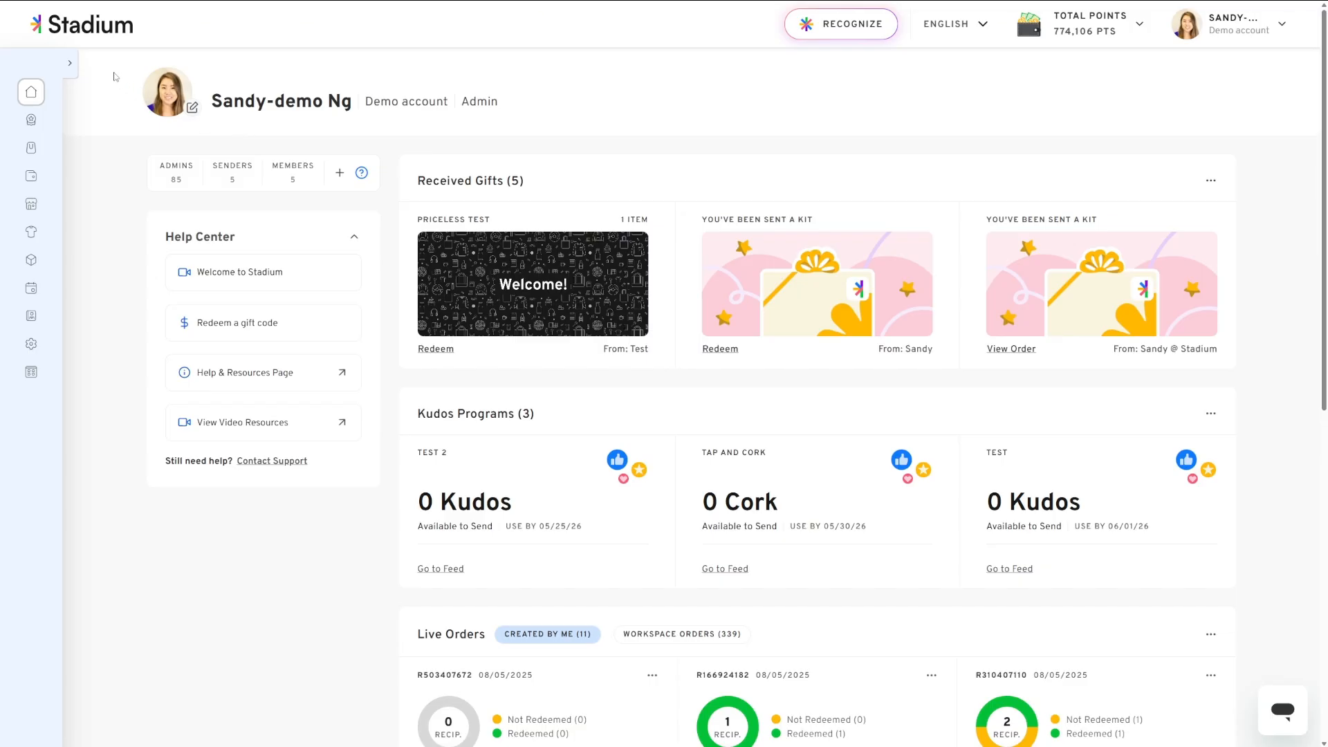
# View the live shops and extend the owner filter with a second workspace member.
pyautogui.moveTo(62, 142)
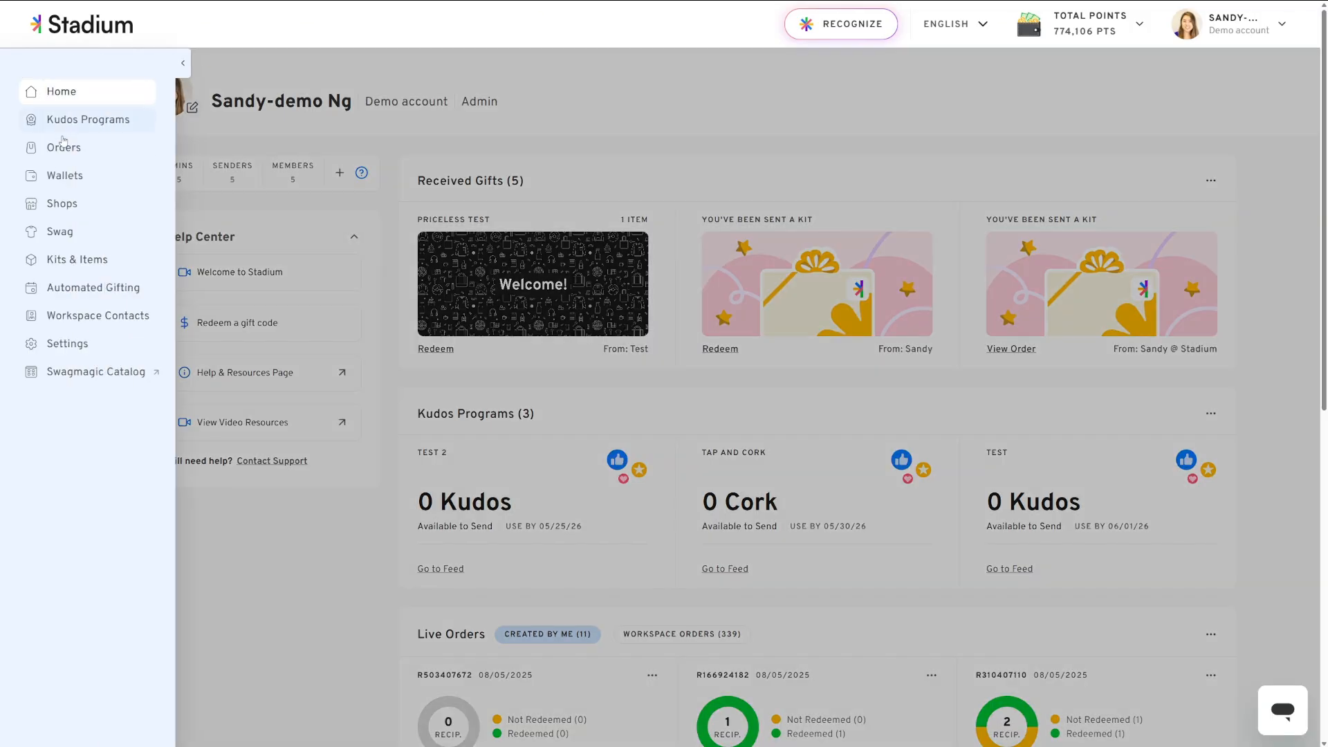
pyautogui.click(58, 202)
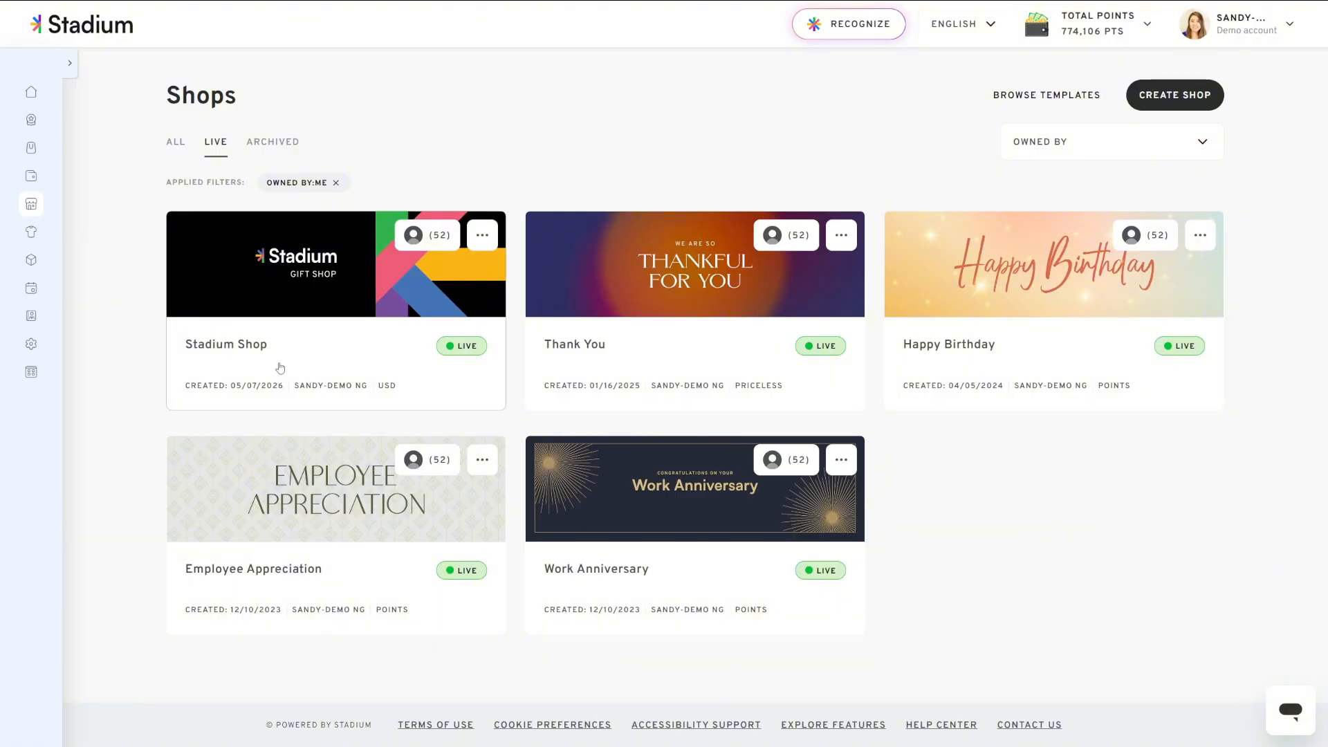
pyautogui.click(1062, 149)
pyautogui.click(1083, 274)
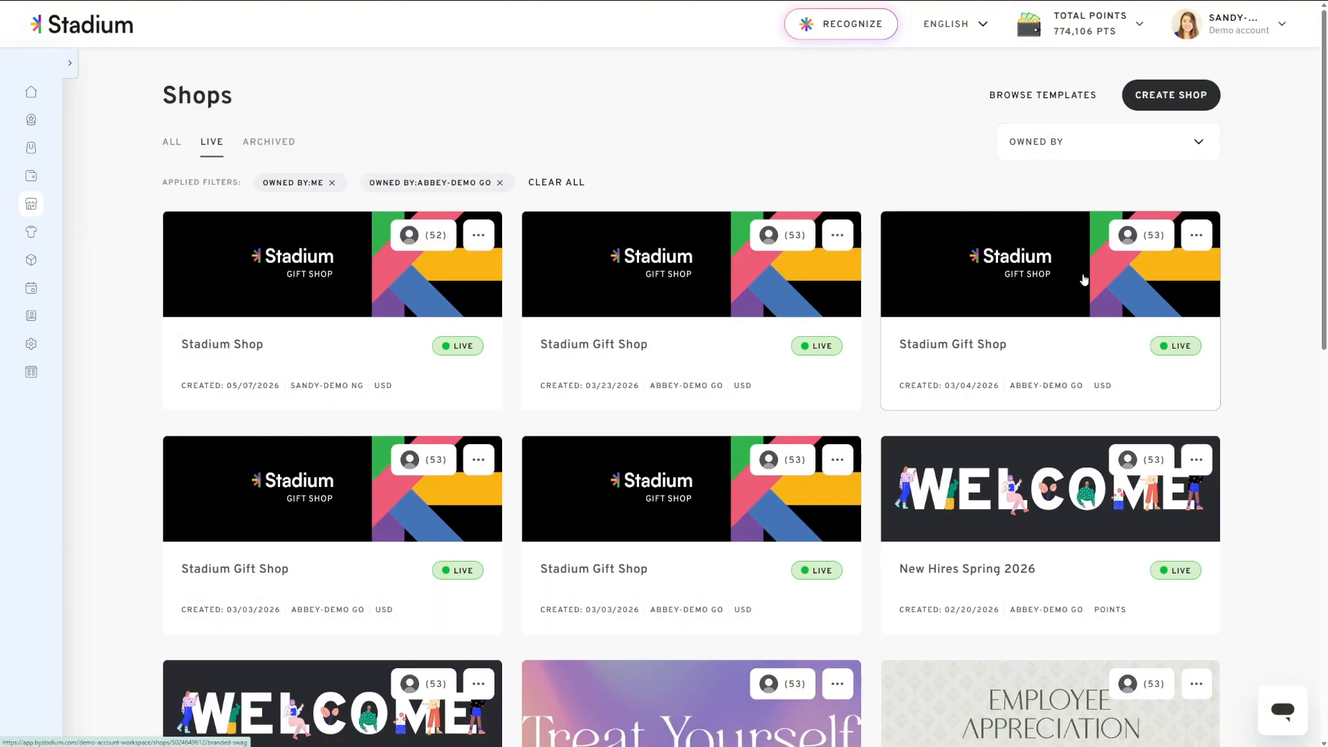
# Start building a shop from scratch, naming it Stadium Shop and choosing US Dollars as its currency.
pyautogui.click(1031, 97)
pyautogui.scroll(-4, 989, 331)
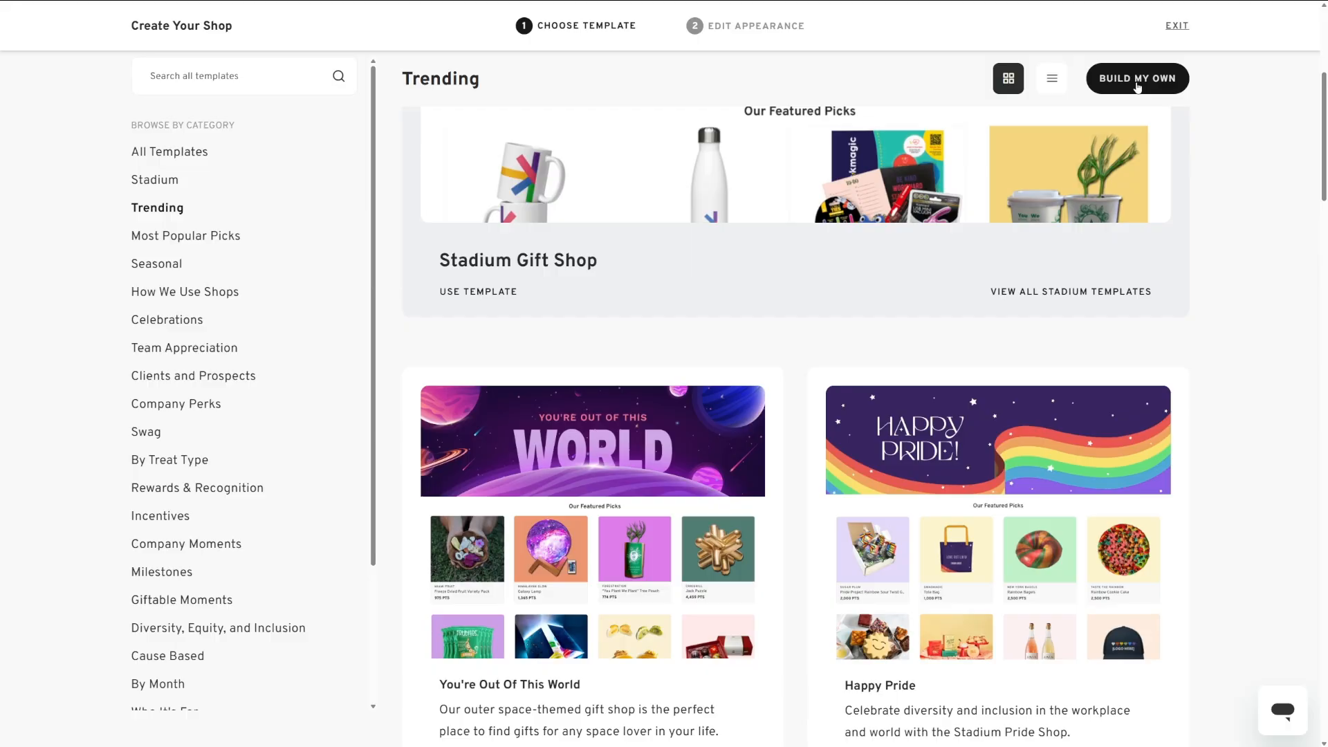
pyautogui.click(1136, 83)
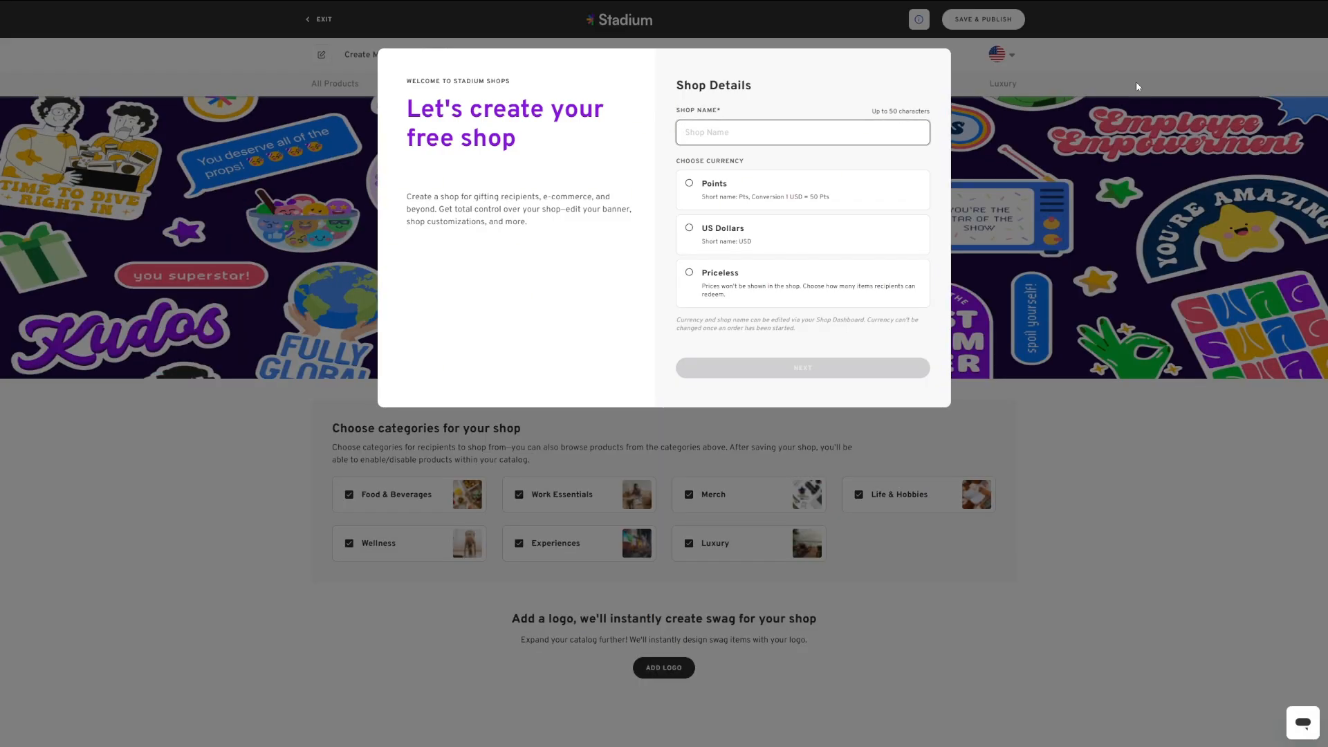
pyautogui.click(752, 128)
pyautogui.write('Stadium Shop')
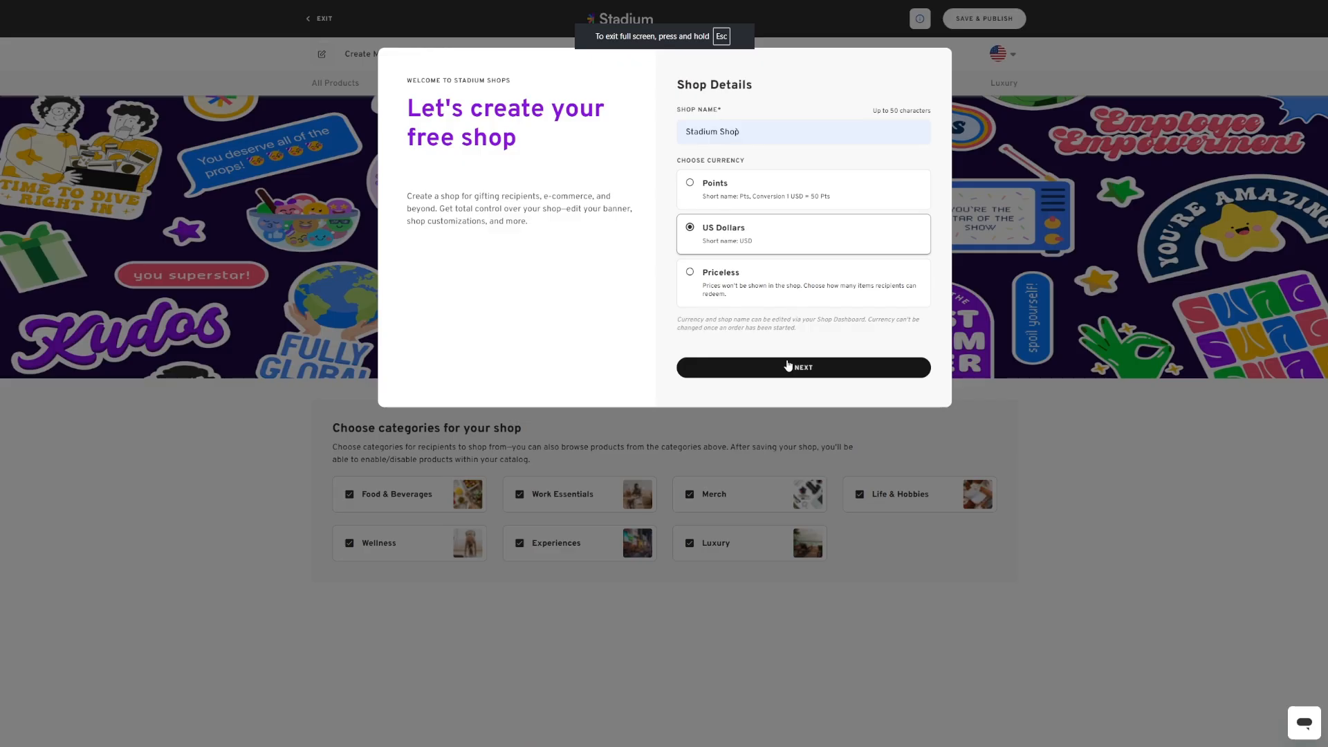
pyautogui.click(787, 374)
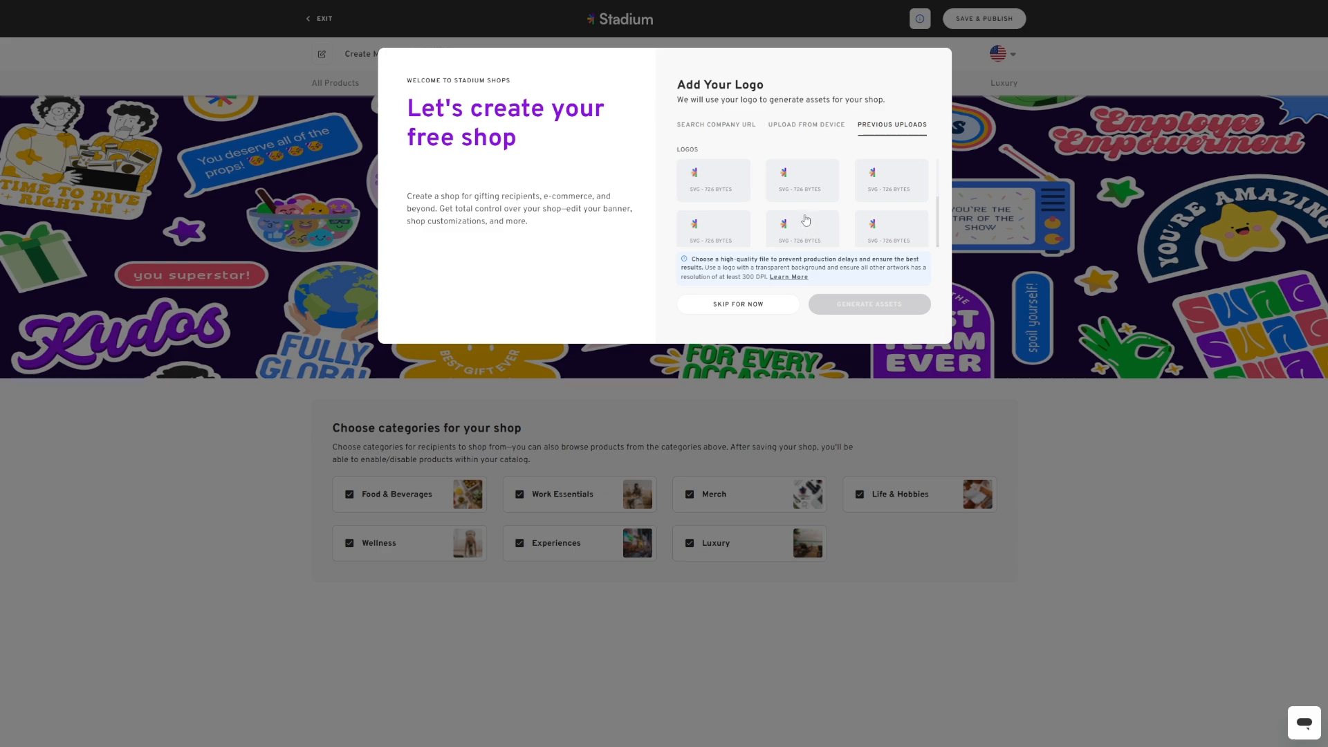
# Generate the shop's assets from the first previously uploaded logo, confirming authorization to use it, and check the banner customization options.
pyautogui.click(718, 131)
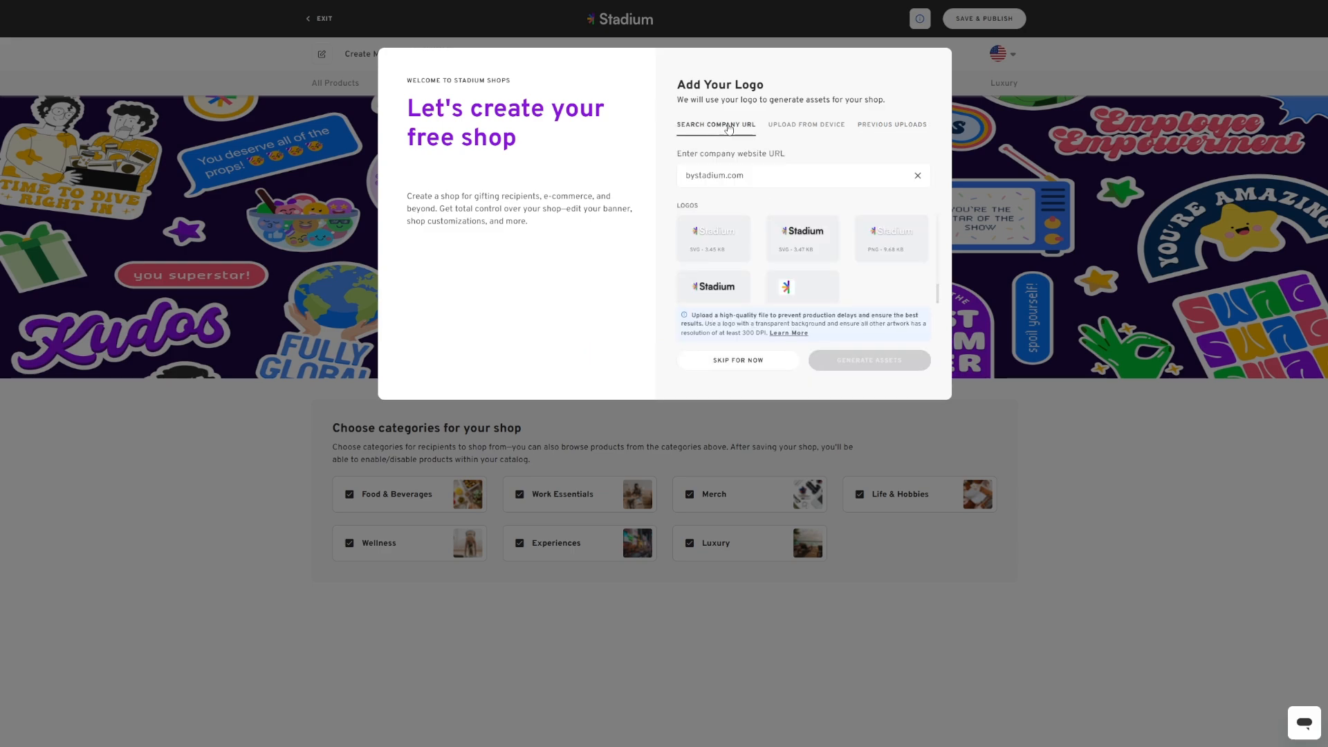
pyautogui.click(787, 128)
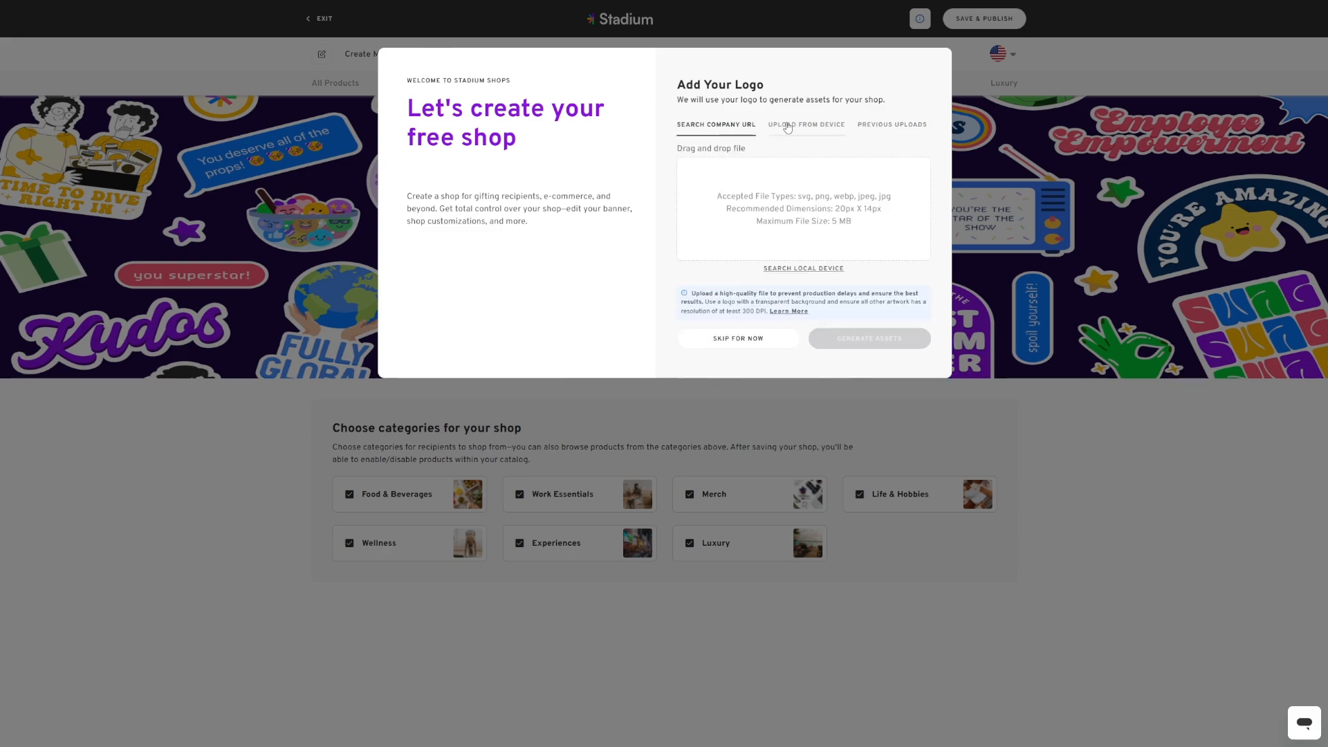
pyautogui.click(879, 128)
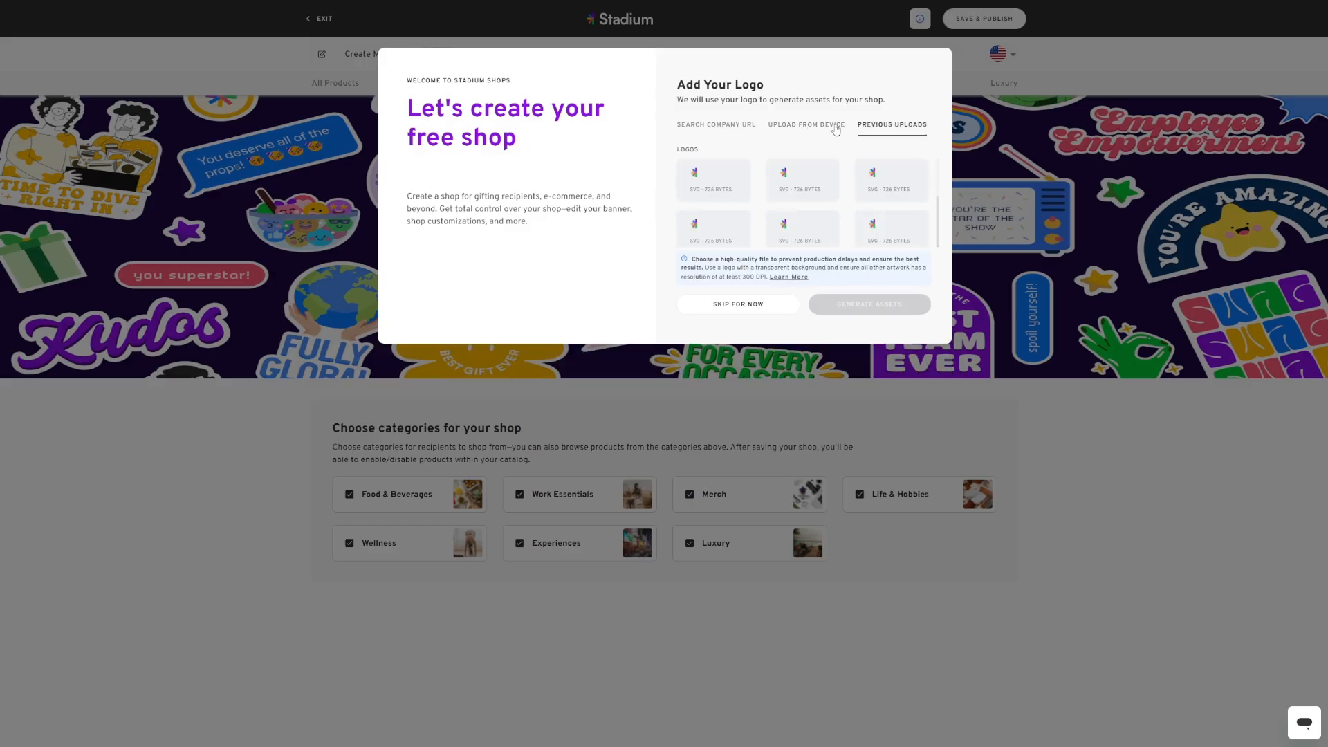
pyautogui.click(721, 184)
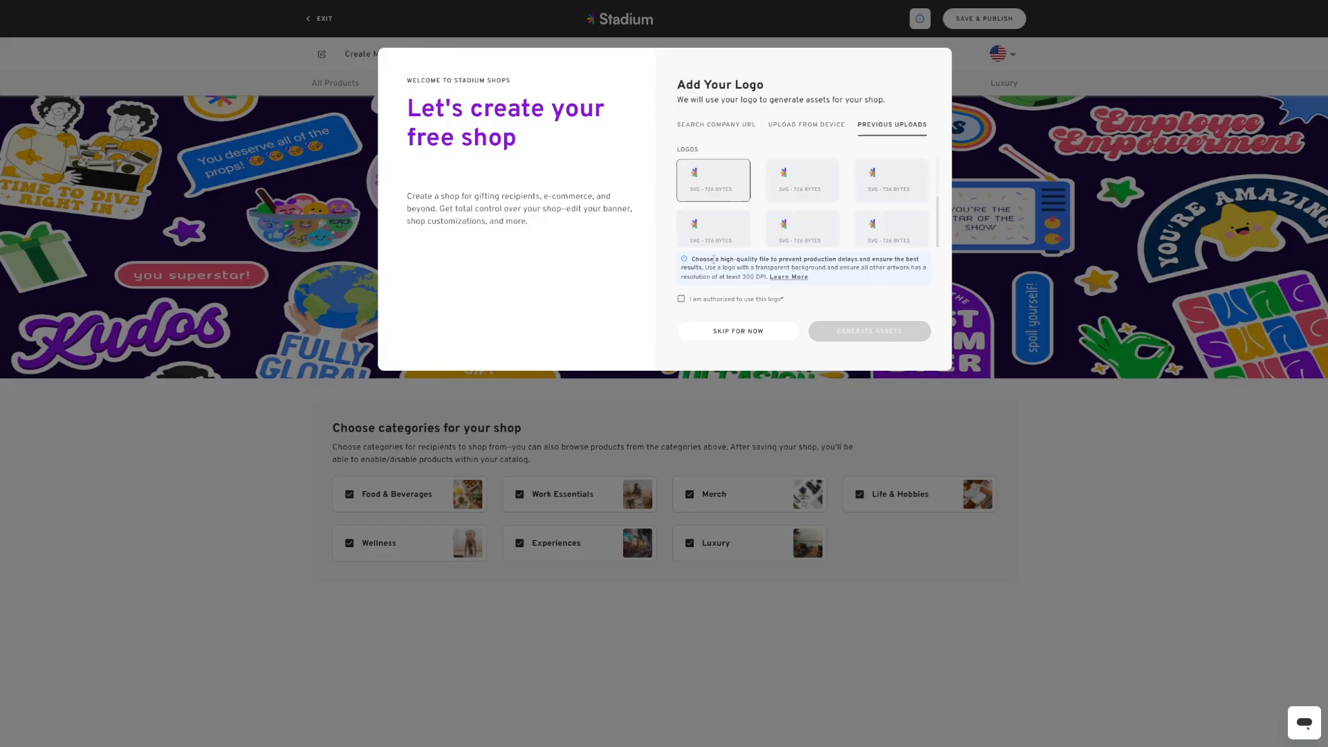
pyautogui.click(711, 300)
pyautogui.click(856, 332)
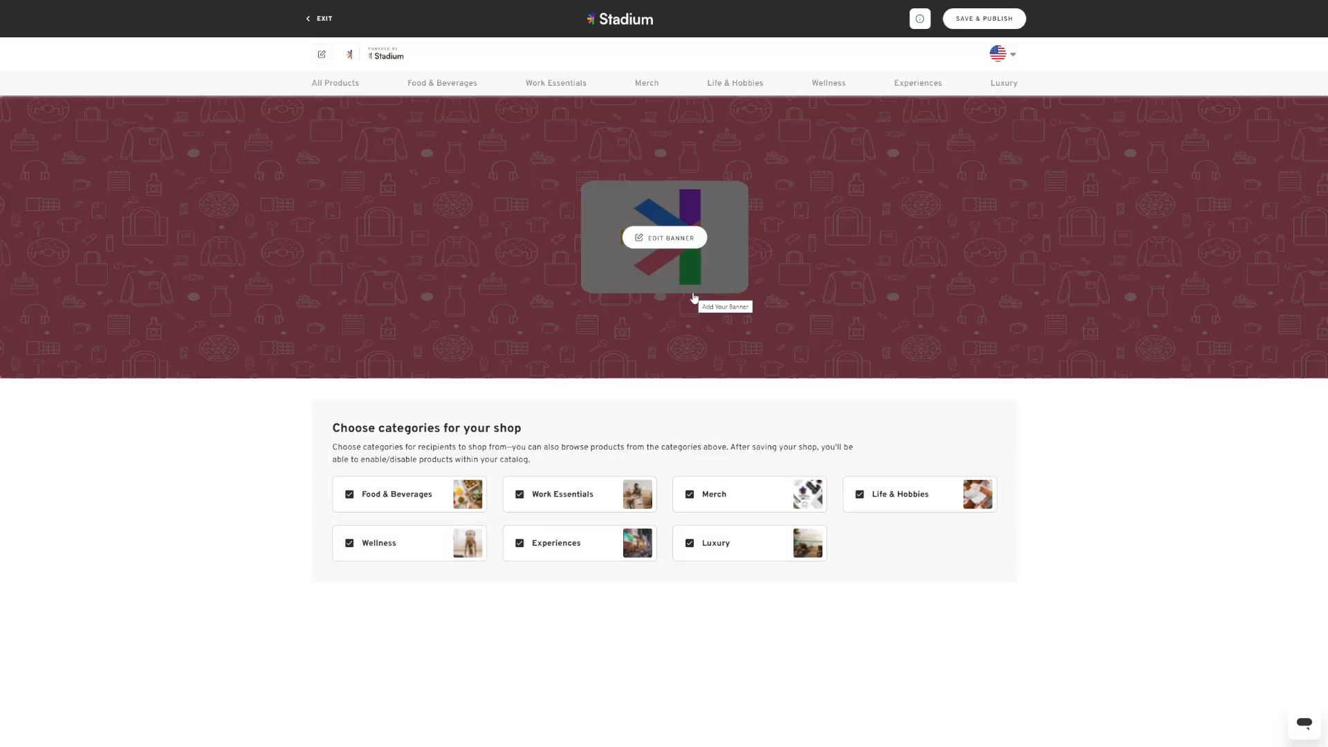
pyautogui.click(679, 239)
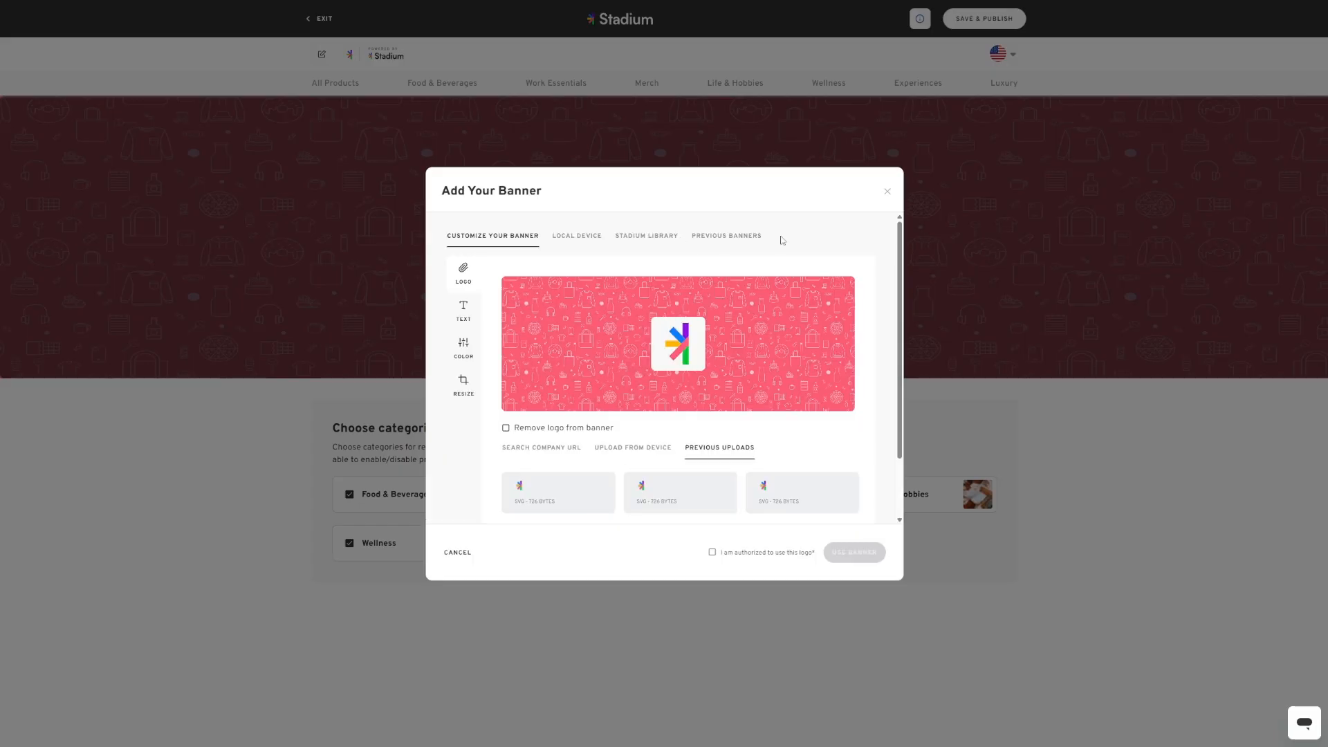
pyautogui.click(887, 192)
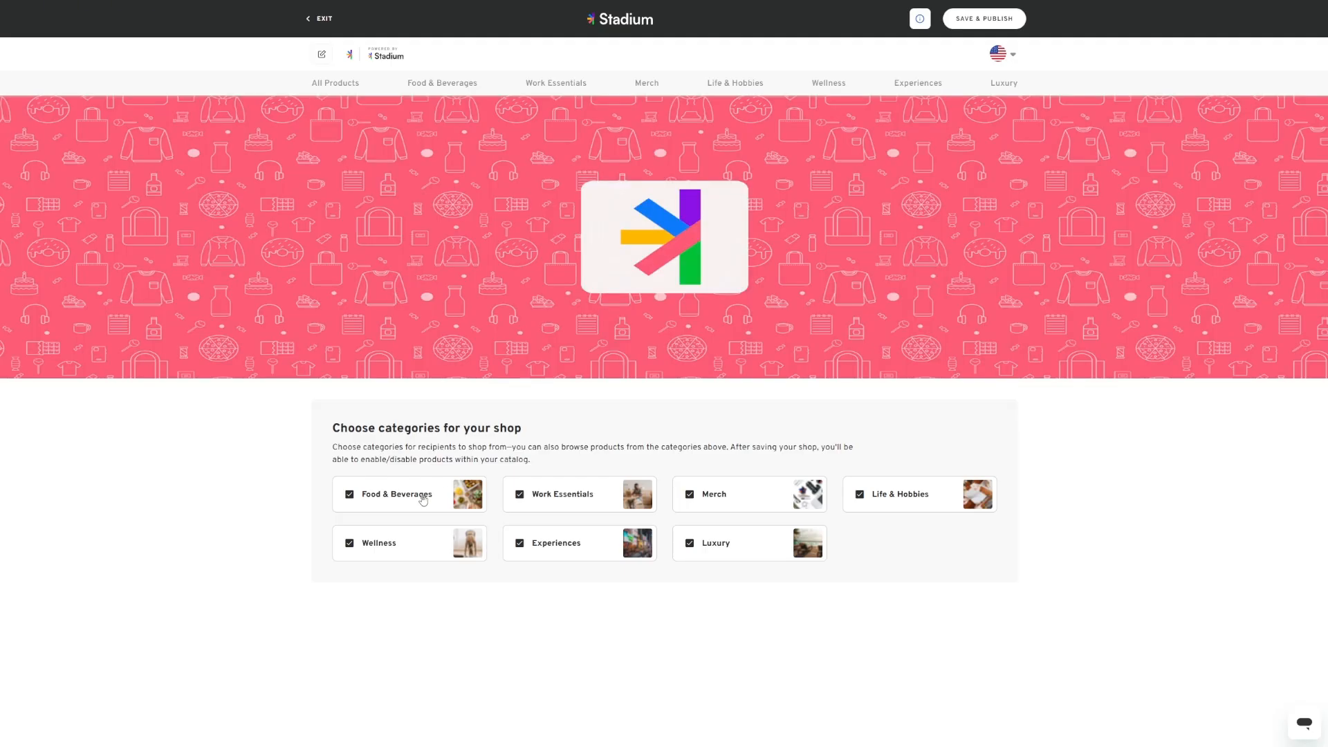
# Exclude every category except Merch from the shop, then save and publish it.
pyautogui.click(422, 500)
pyautogui.click(426, 548)
pyautogui.click(536, 548)
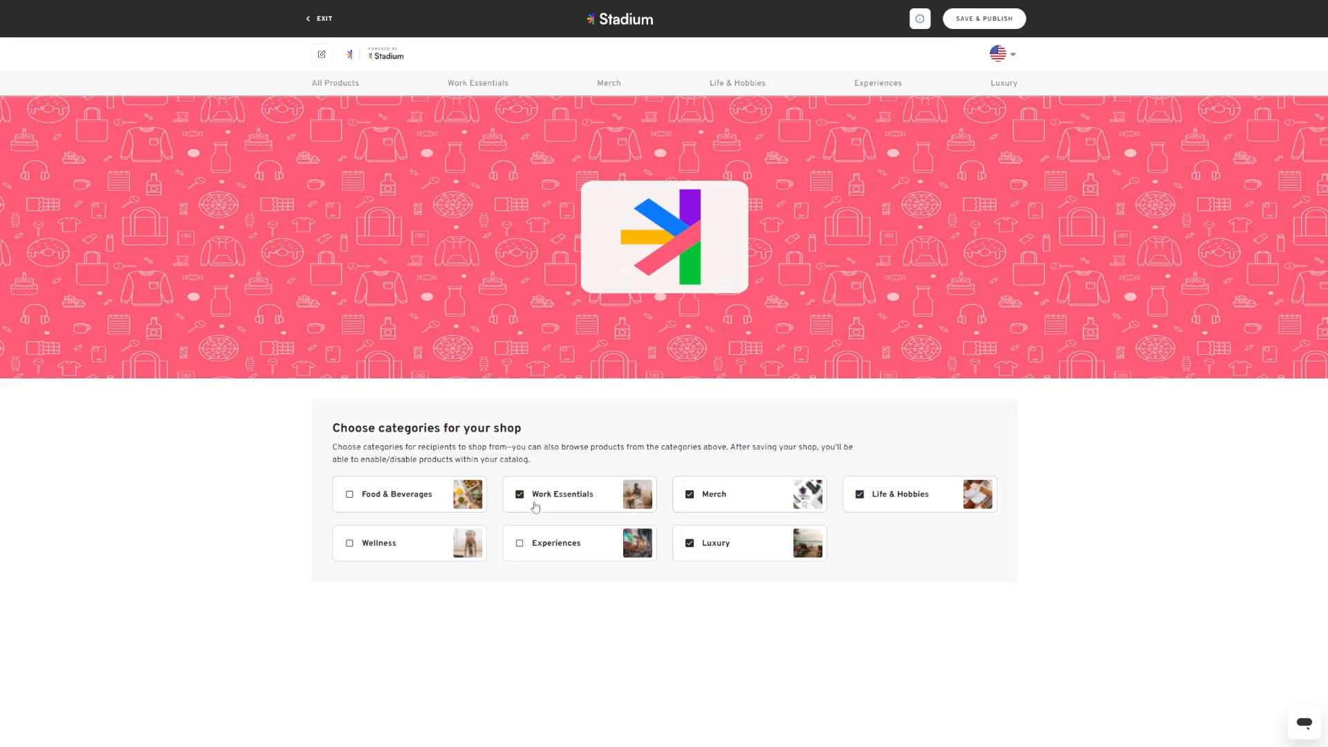
pyautogui.click(535, 507)
pyautogui.click(693, 536)
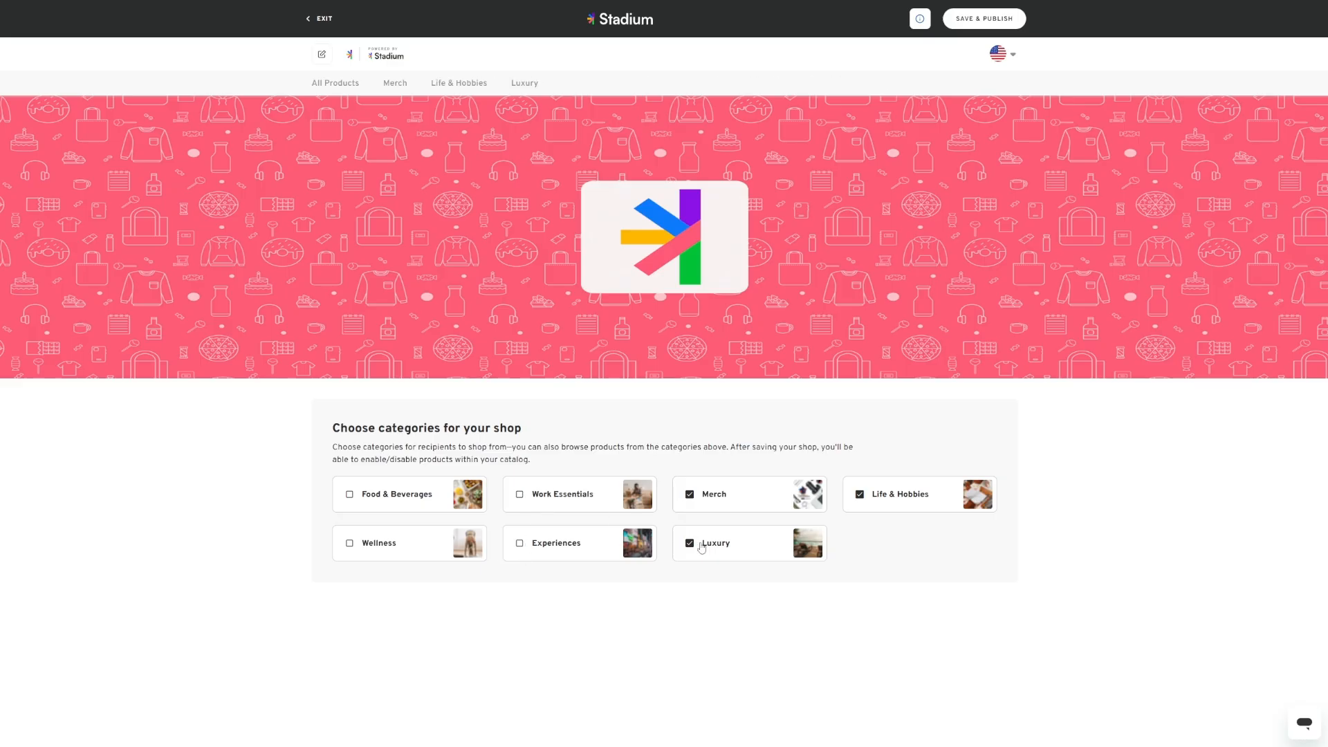
pyautogui.click(886, 493)
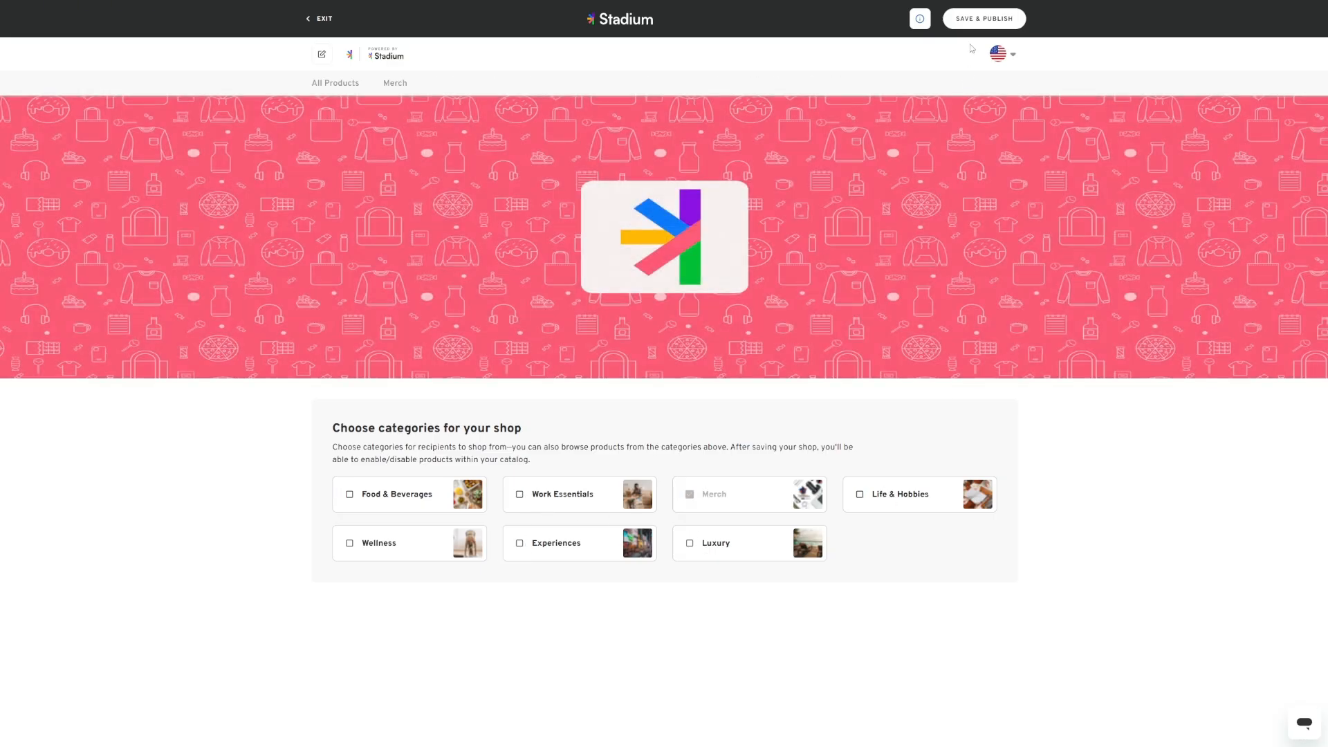
pyautogui.click(983, 19)
pyautogui.click(503, 268)
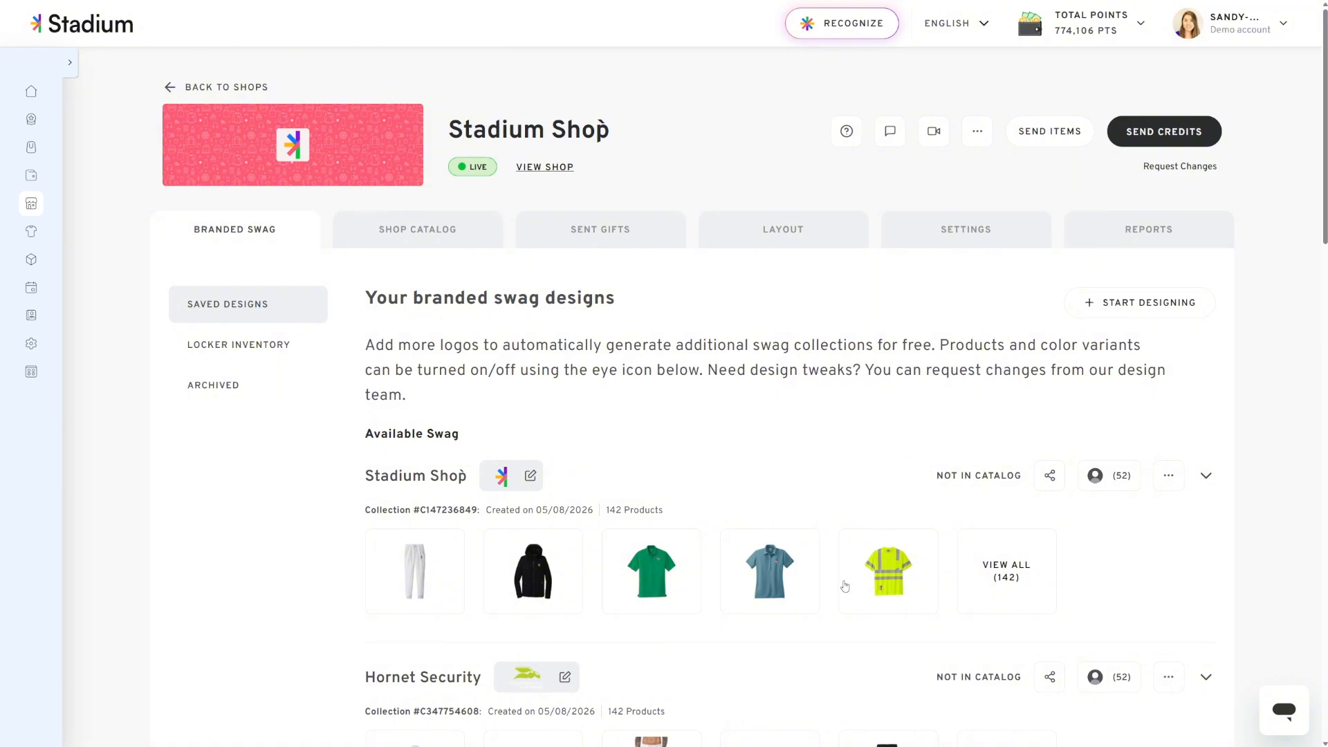
# Look over the saved branded swag designs and expand the Stadium Shop collection to view its products.
pyautogui.scroll(-3, 845, 587)
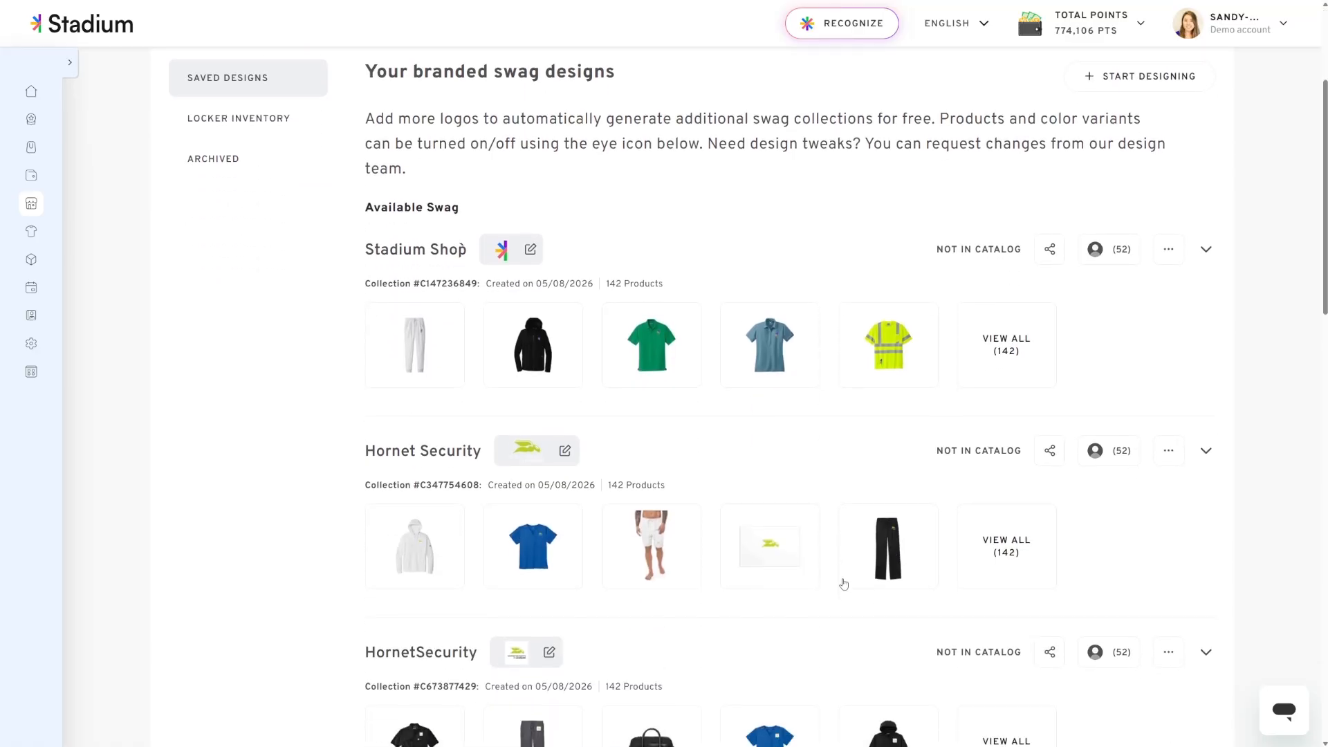
pyautogui.scroll(3, 845, 585)
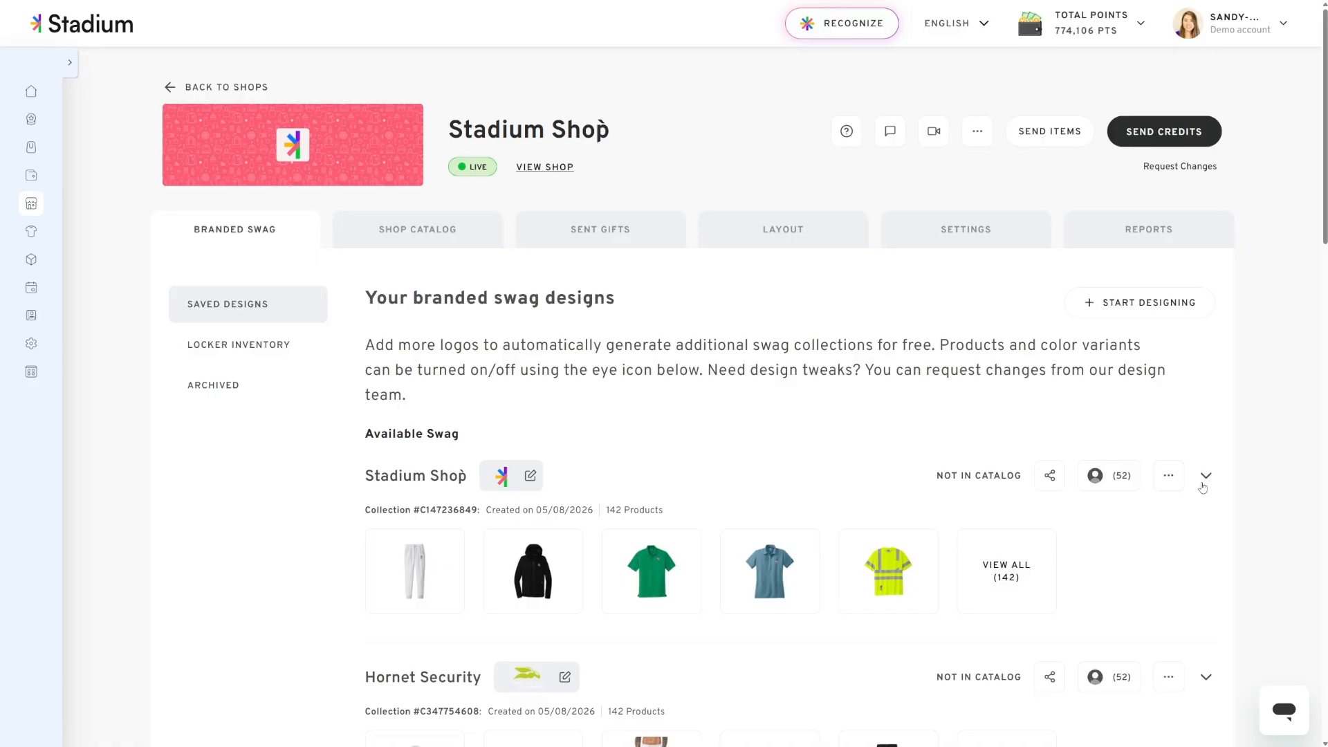
pyautogui.click(1205, 477)
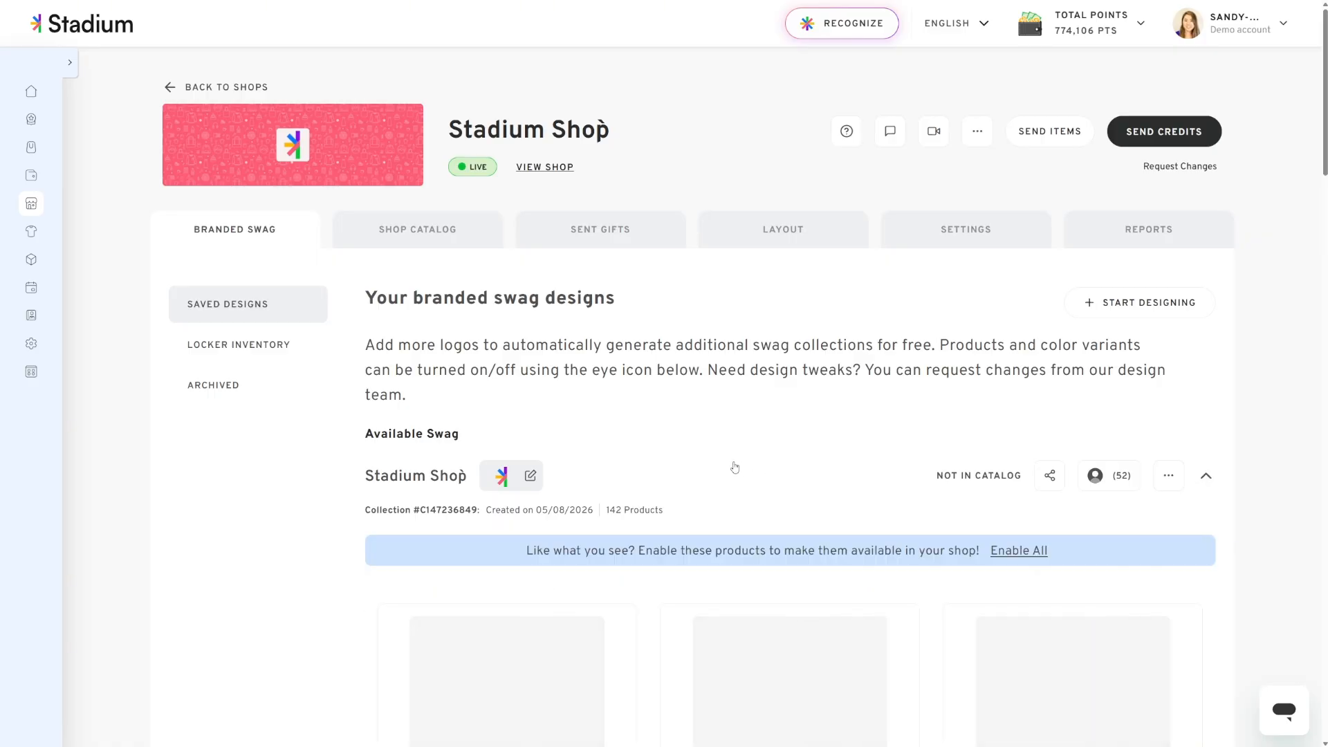
pyautogui.scroll(-4, 715, 513)
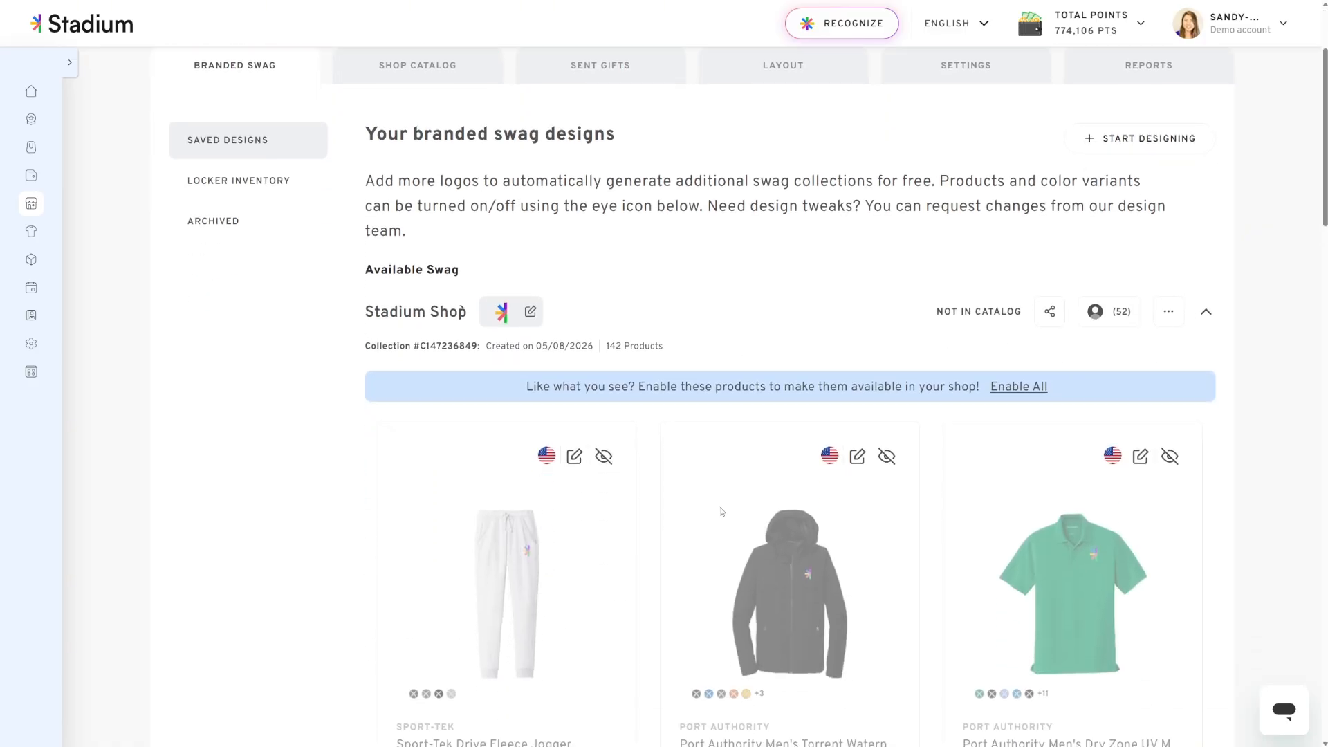
# Try out the black variant and Enable Product switches for the Port Authority Men's Torrent Waterproof Jacket, closing without saving.
pyautogui.click(888, 362)
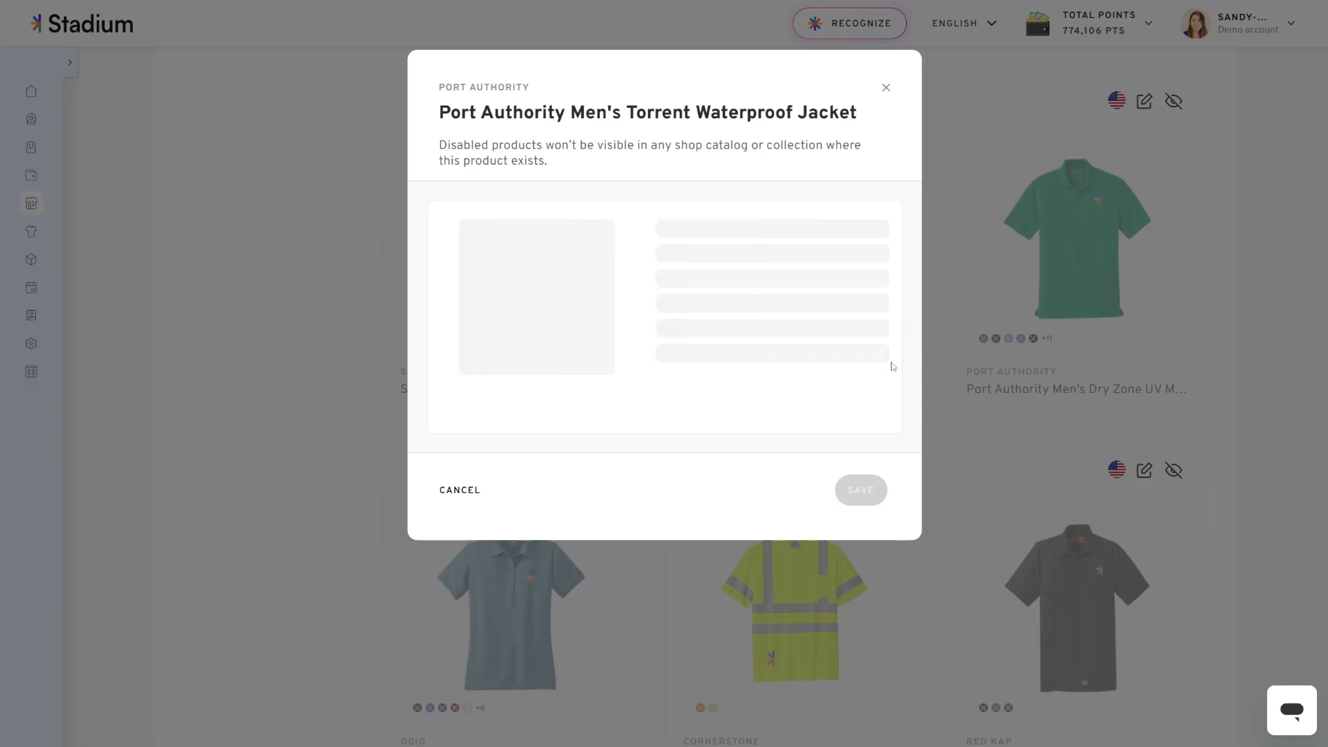
pyautogui.click(852, 267)
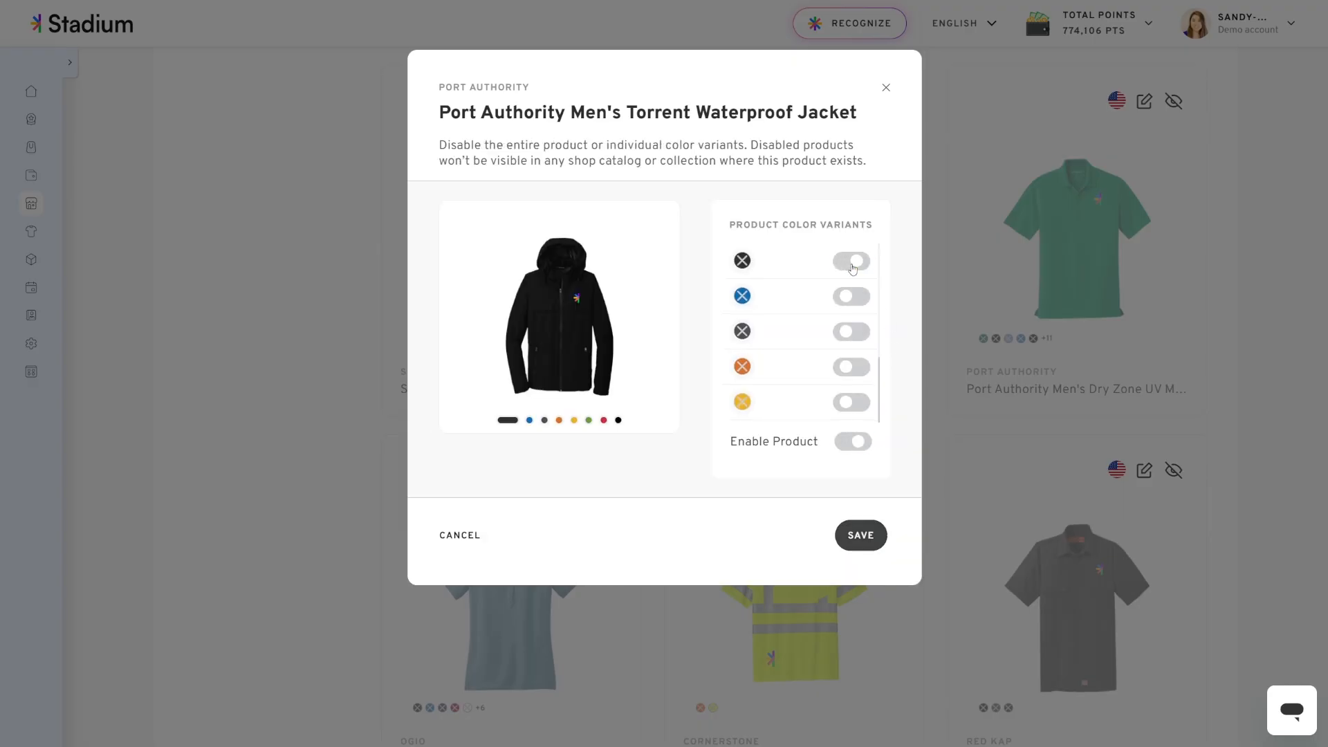
pyautogui.click(852, 266)
pyautogui.click(853, 442)
pyautogui.click(853, 442)
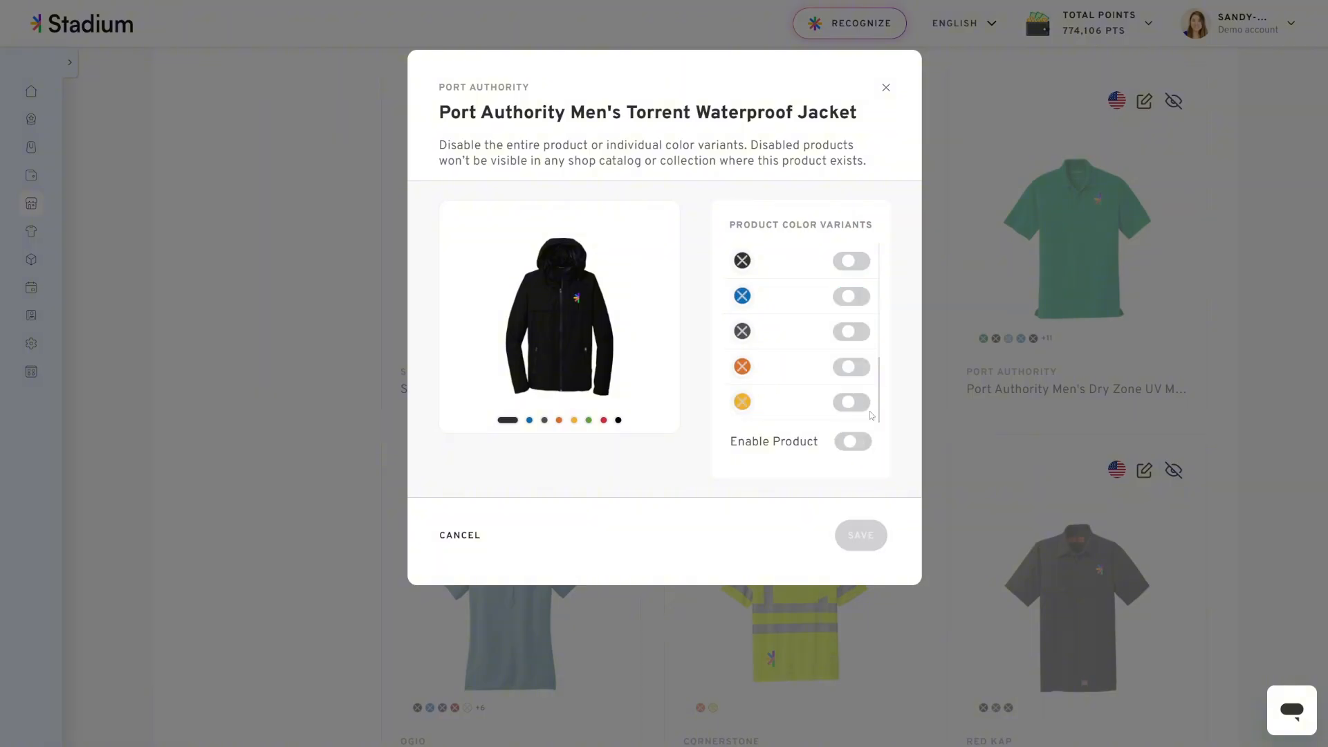
pyautogui.click(886, 90)
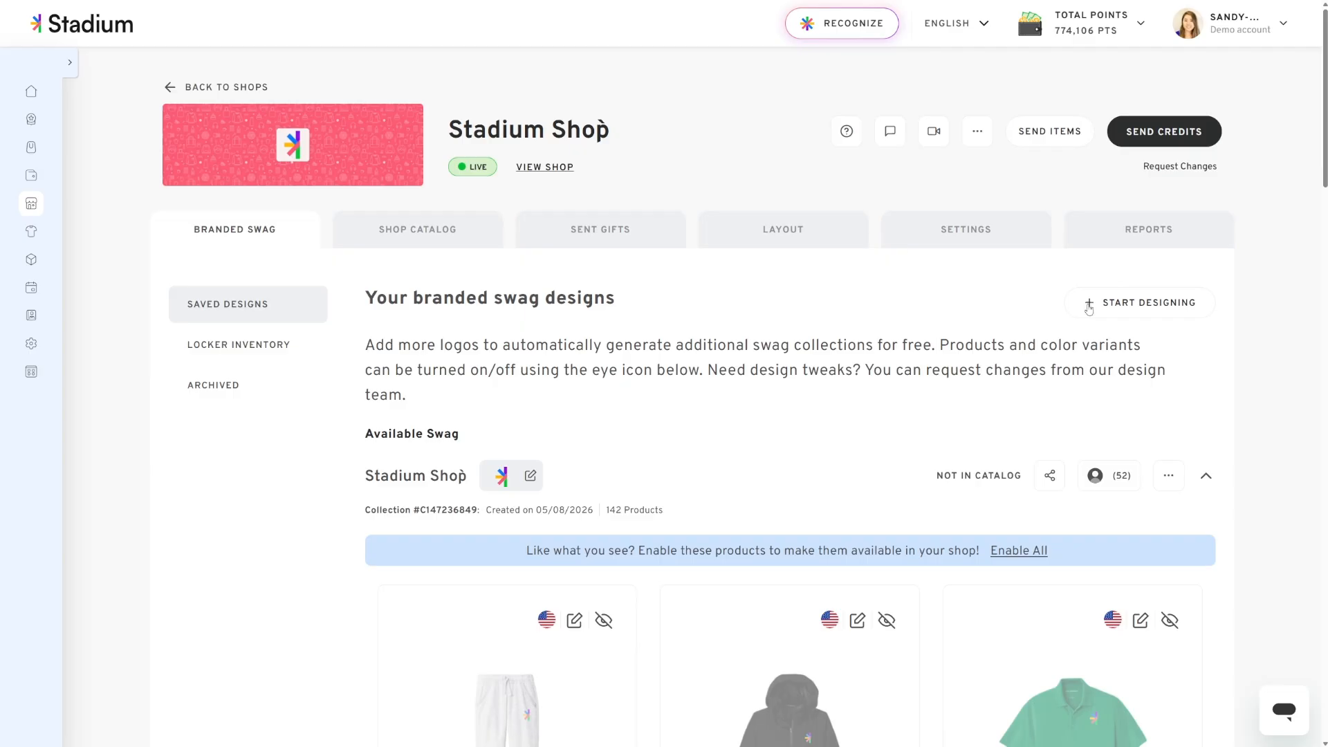
# Check the available actions for the Stadium Shop collection and for the first shared collection in the locker inventory.
pyautogui.click(1169, 476)
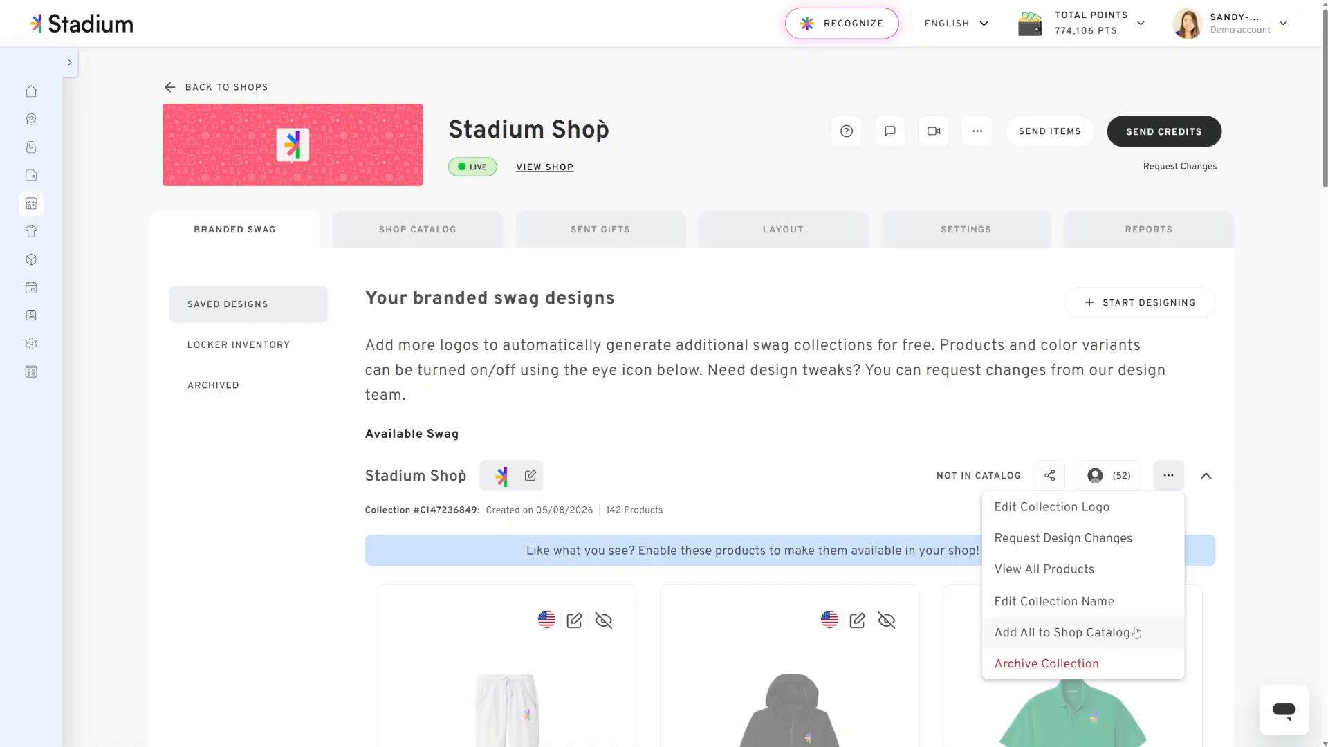
pyautogui.click(893, 441)
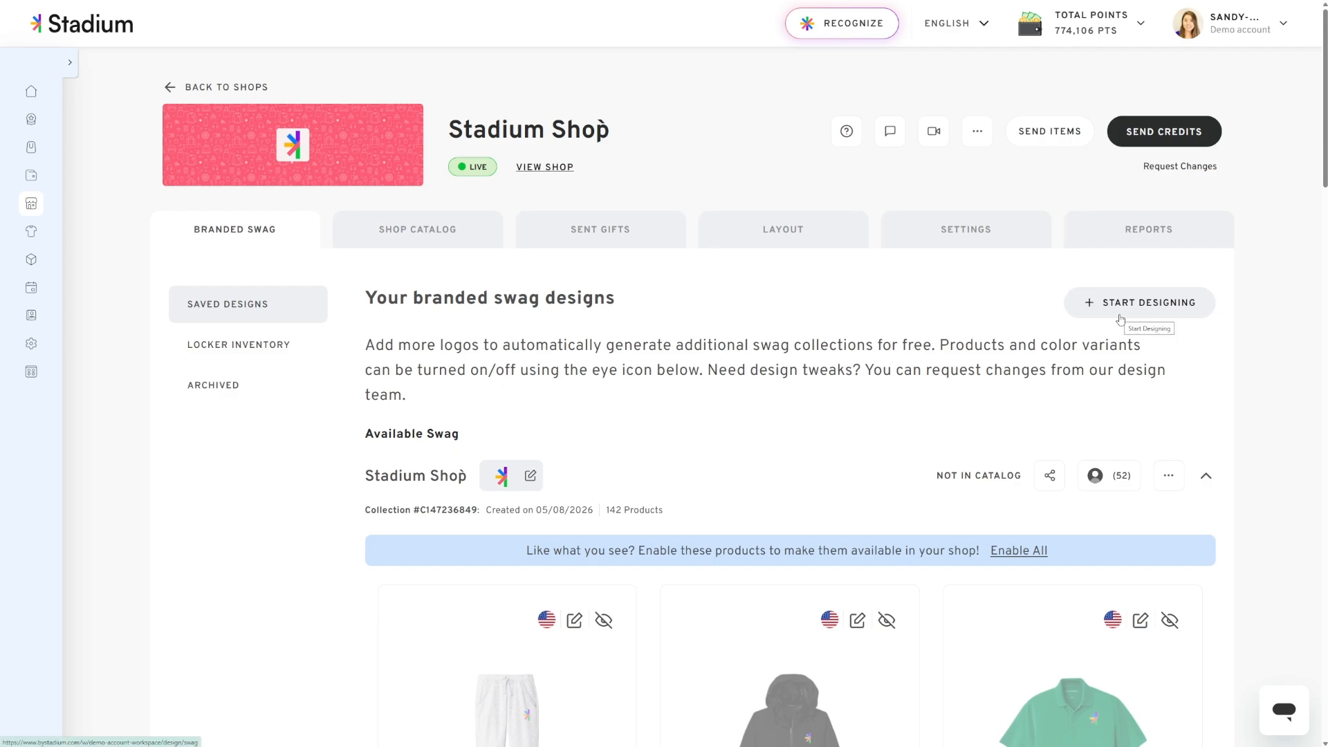
pyautogui.click(305, 345)
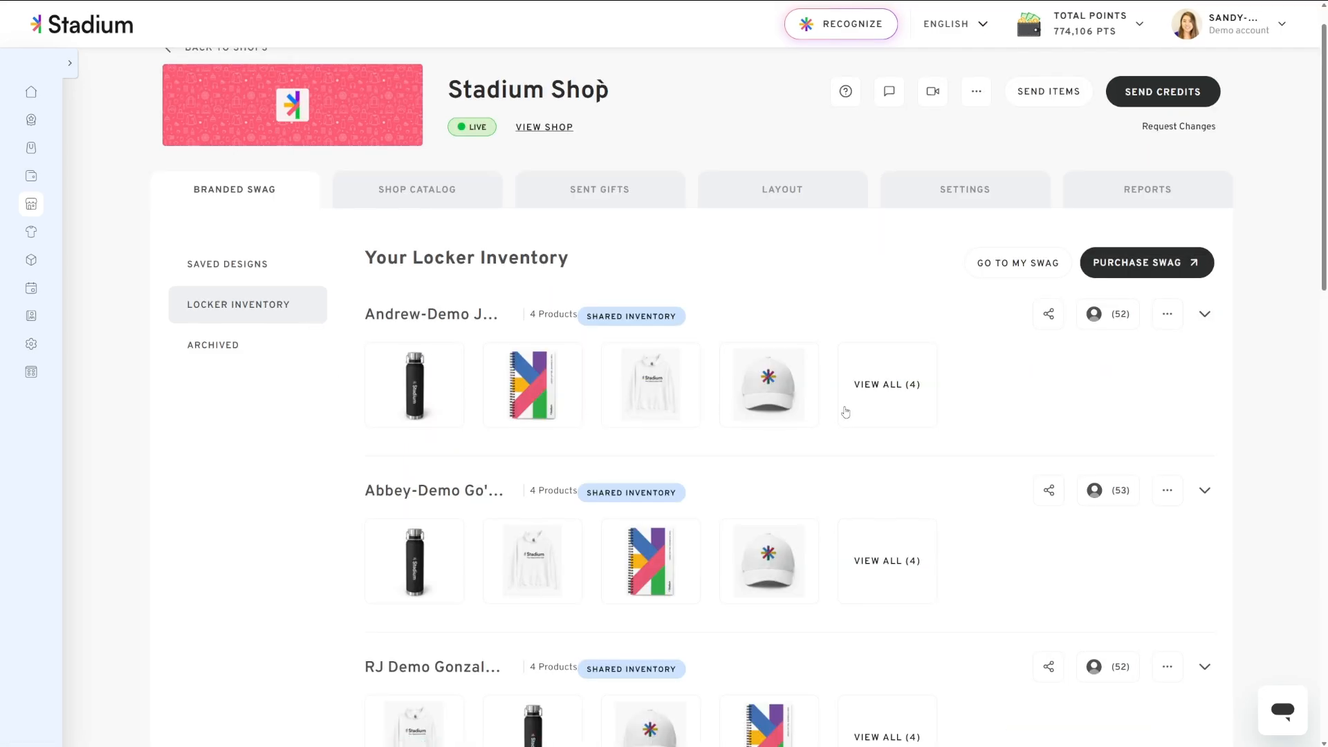
pyautogui.click(1168, 314)
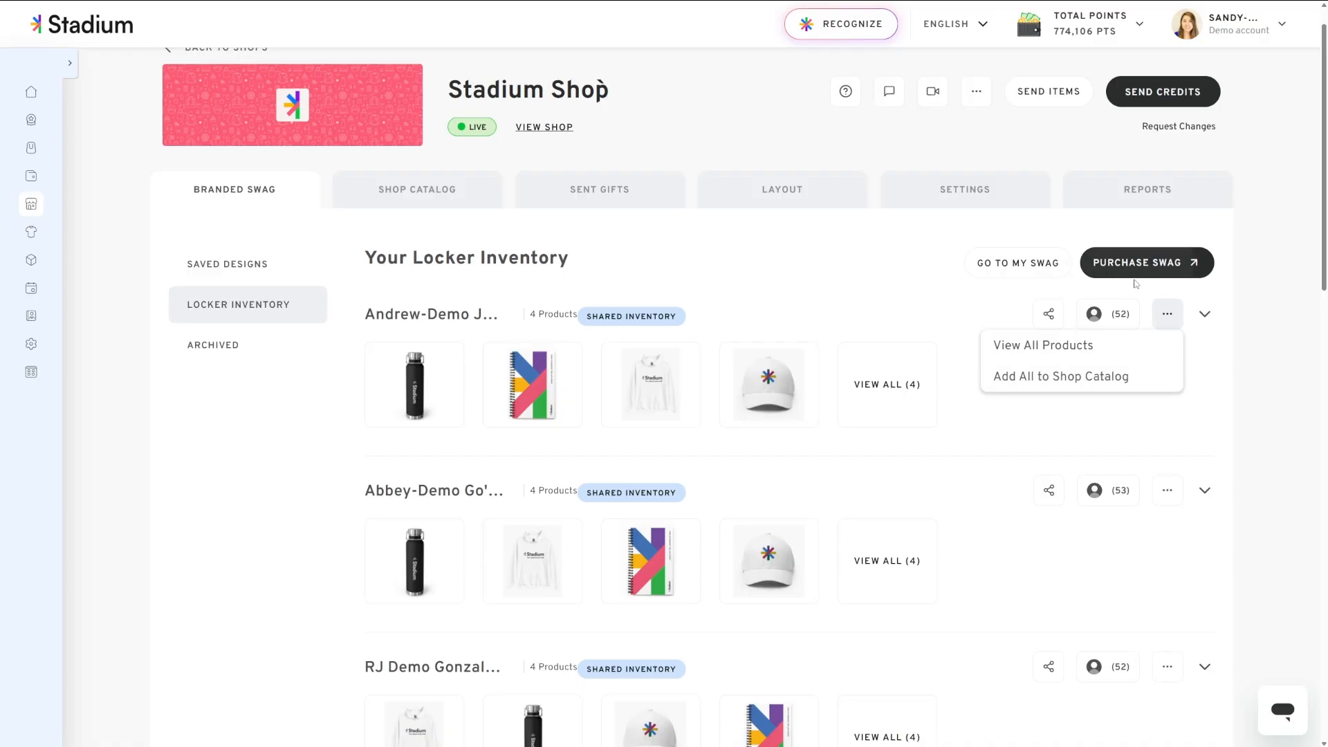
# Restore the Seward collection from the archived swag designs.
pyautogui.click(258, 352)
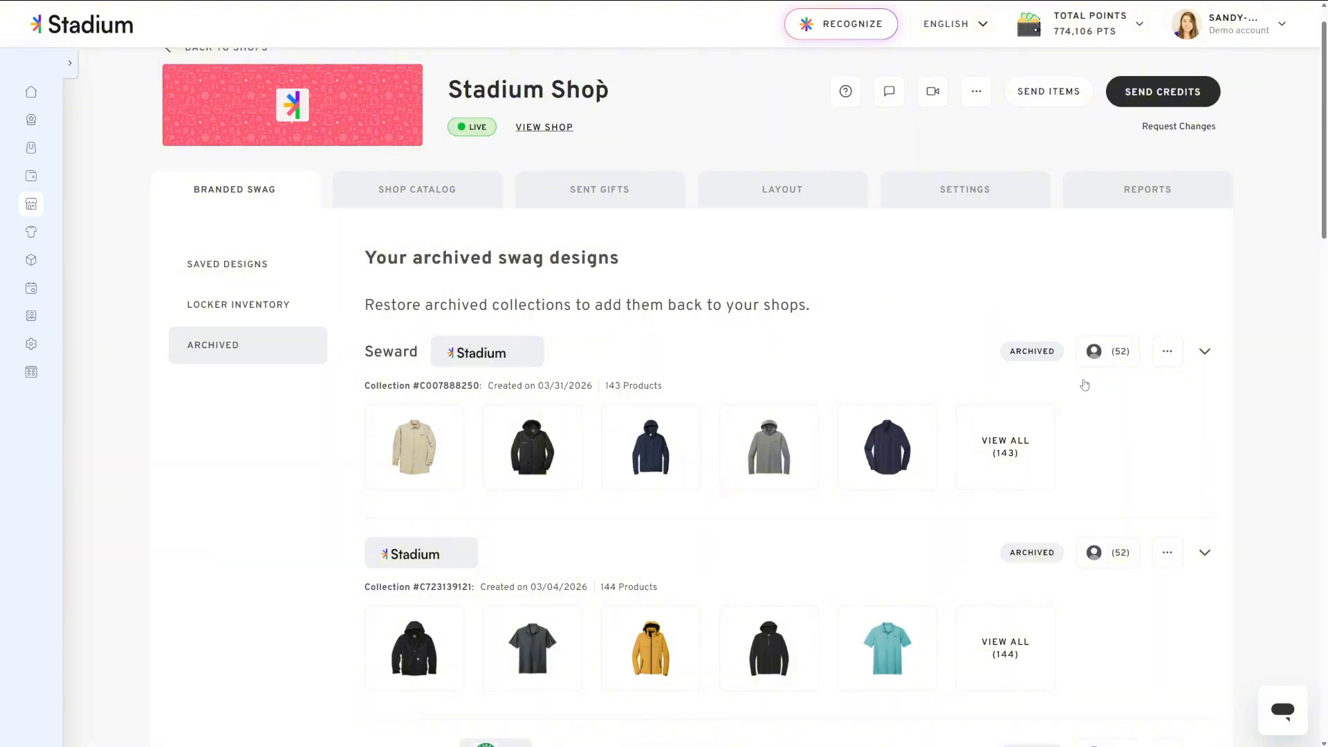
pyautogui.click(1167, 351)
pyautogui.click(1031, 385)
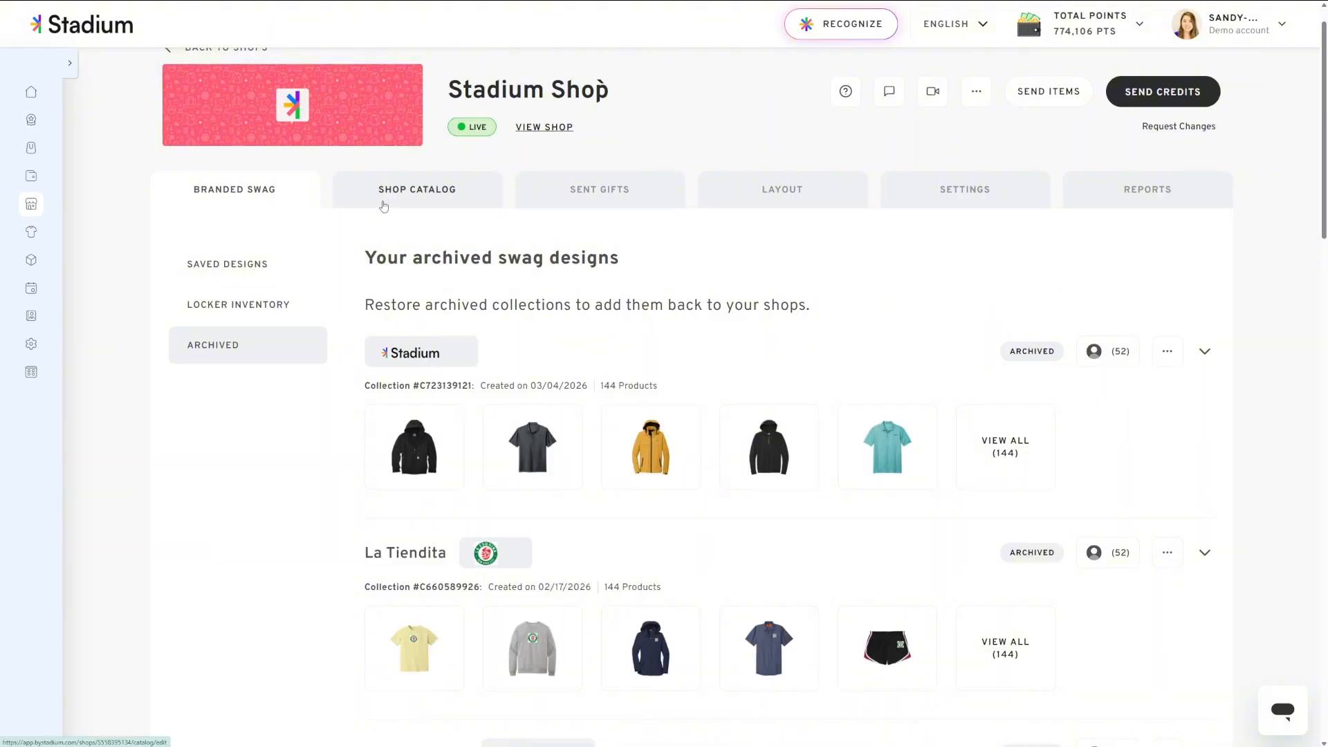
# Edit the main shop catalog, deselecting the Port & Company Youth Core Cotton Tee and the Bella + Canvas Youth Sponge Fleece Pullover Hoodie.
pyautogui.click(384, 204)
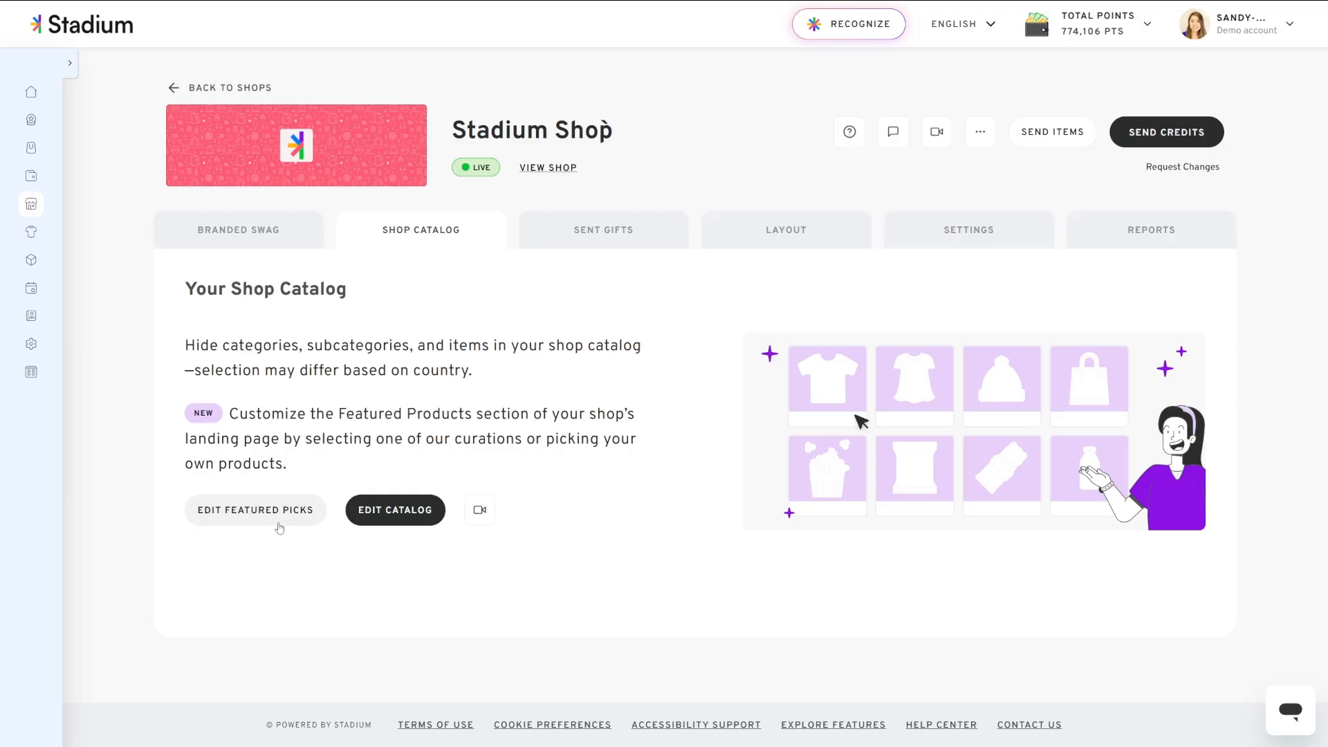
pyautogui.click(409, 525)
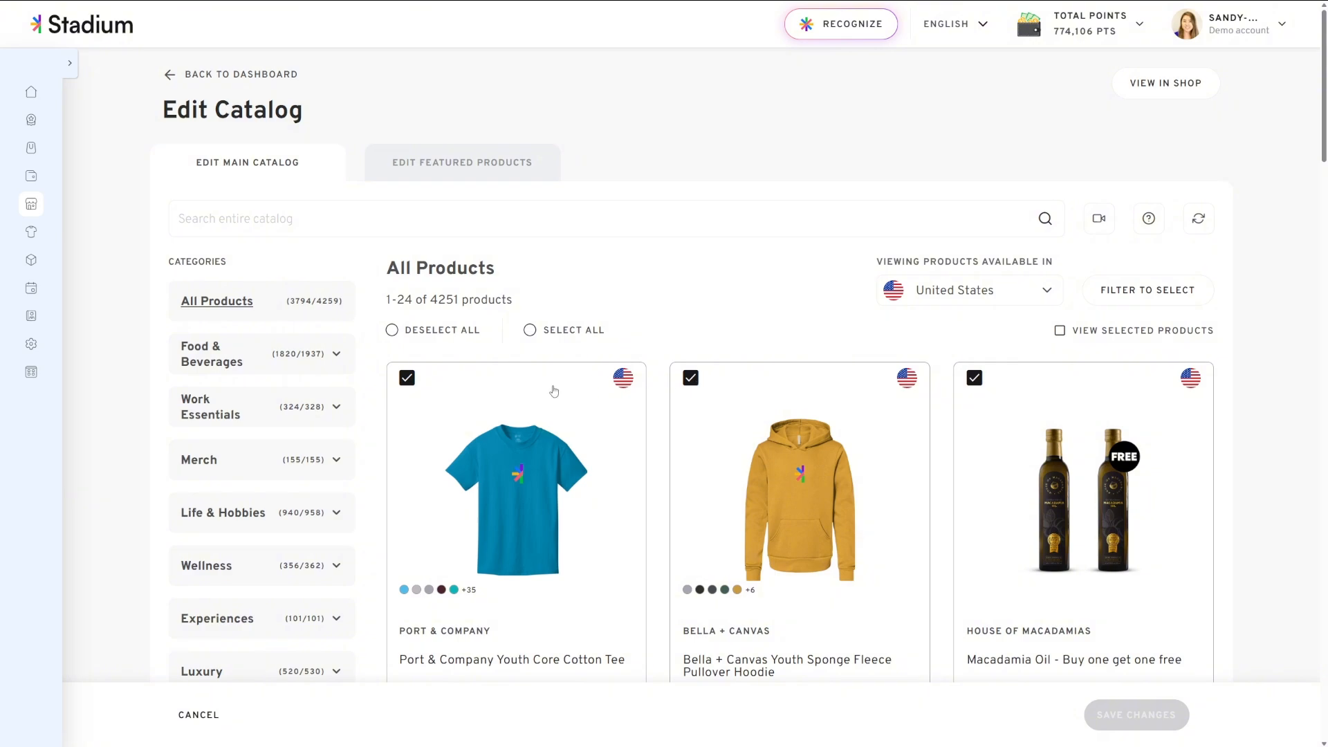
pyautogui.click(512, 383)
pyautogui.click(696, 389)
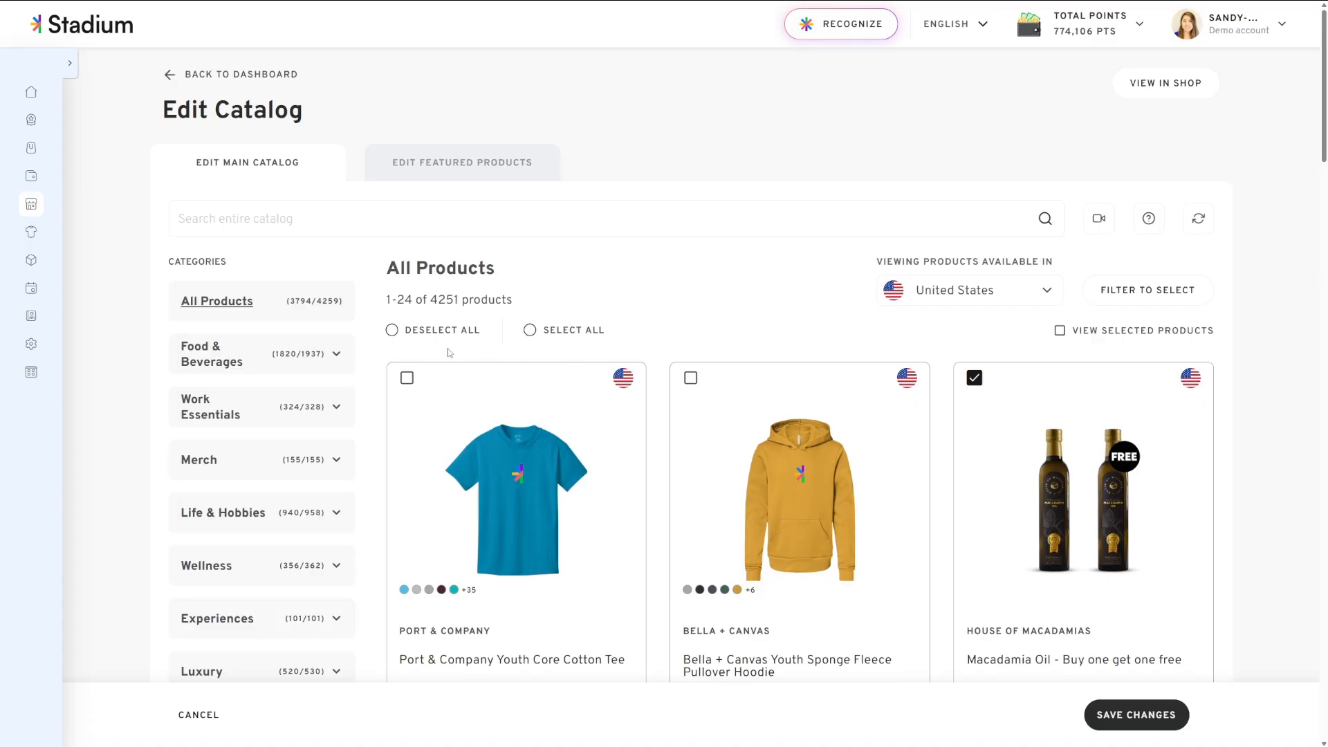
# Try Select All and Deselect All on the main catalog, expand Food & Beverages, and end with all products selected.
pyautogui.click(528, 334)
pyautogui.click(444, 332)
pyautogui.click(331, 357)
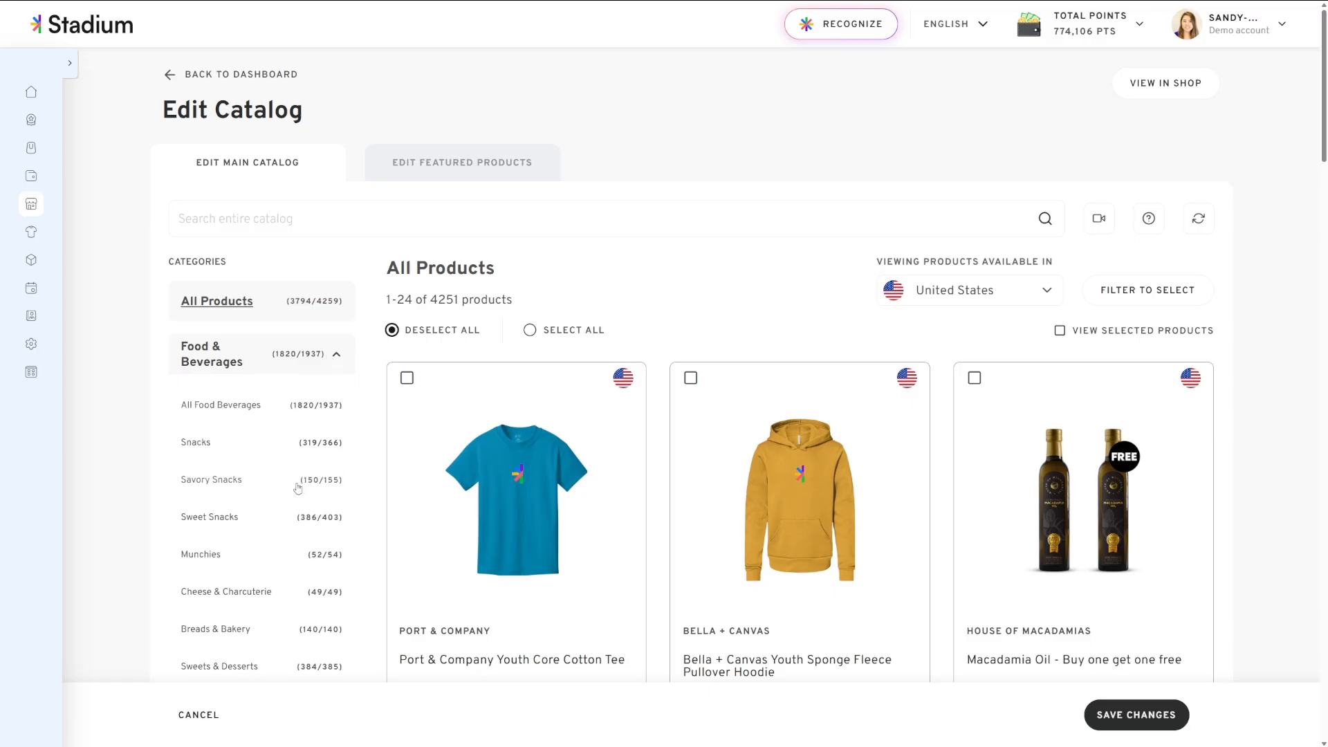
pyautogui.click(548, 335)
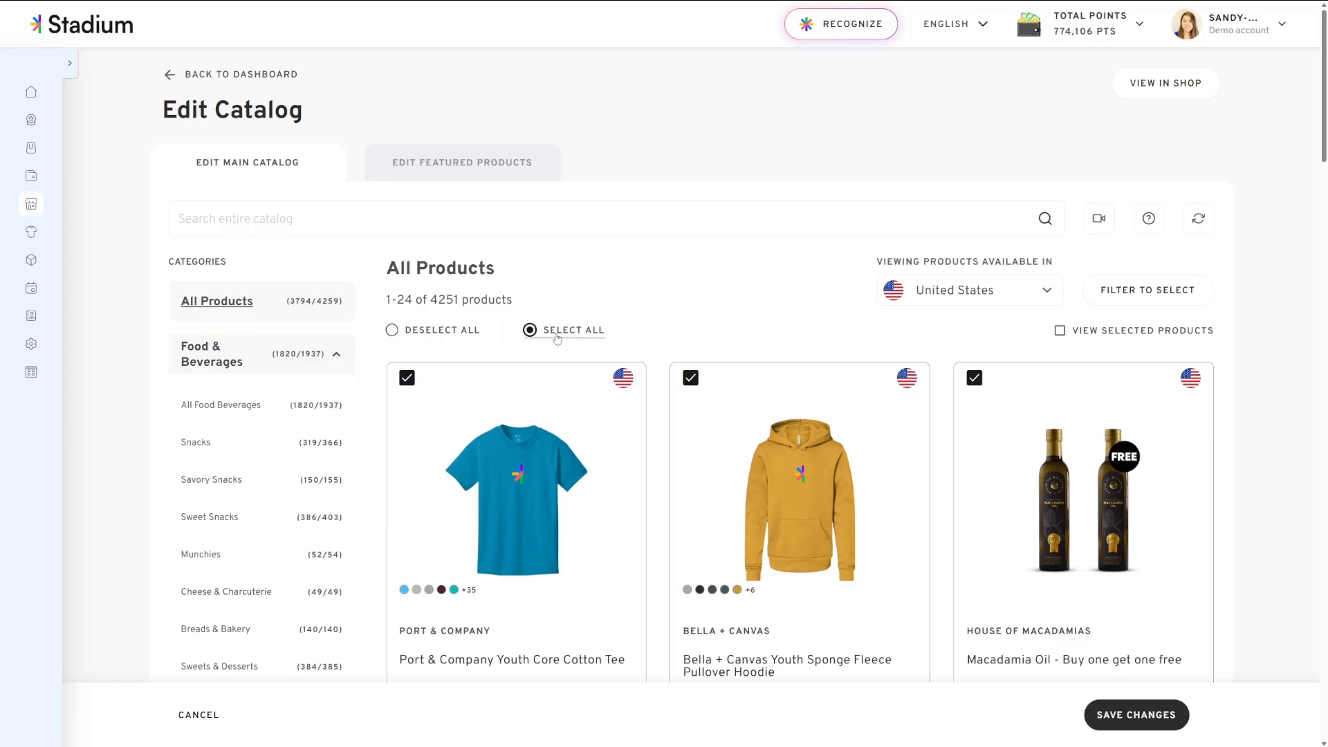
# Show only the selected products, check the list of available countries, and save the main catalog changes.
pyautogui.click(1060, 331)
pyautogui.click(1048, 289)
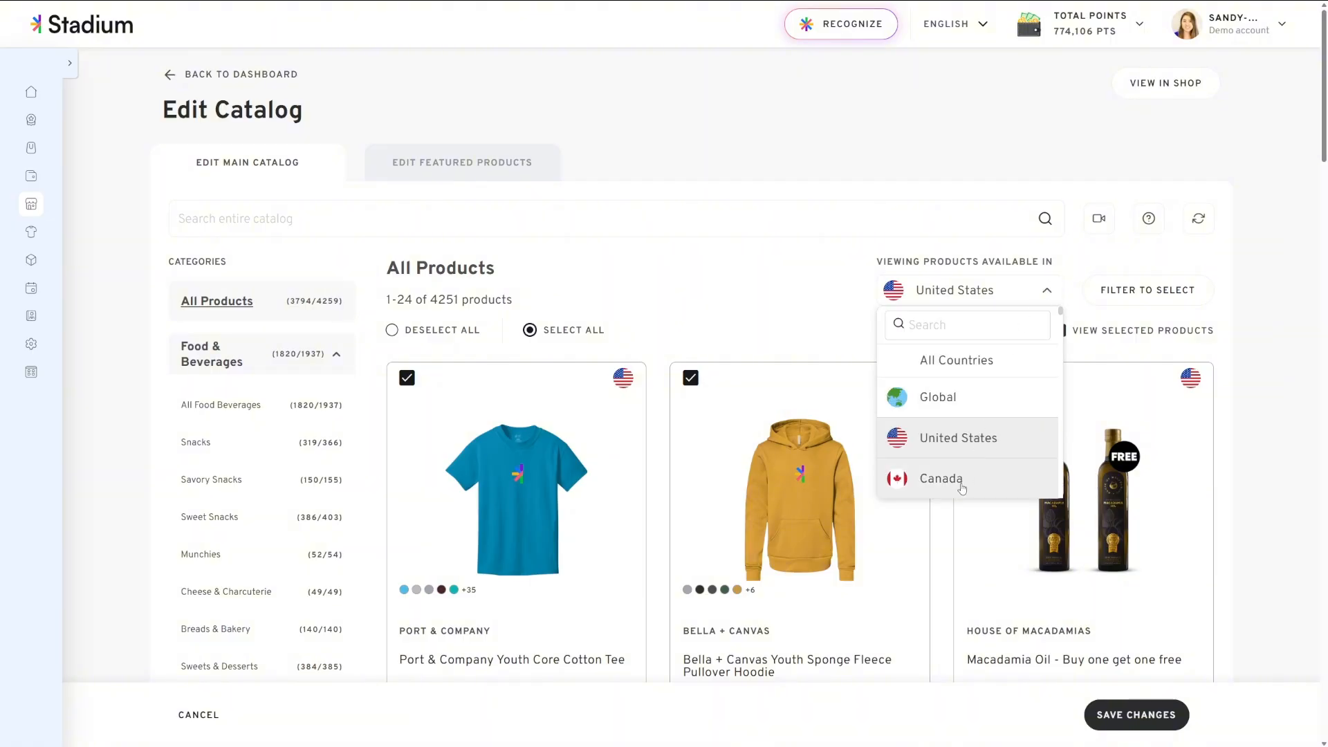
pyautogui.scroll(-3, 961, 486)
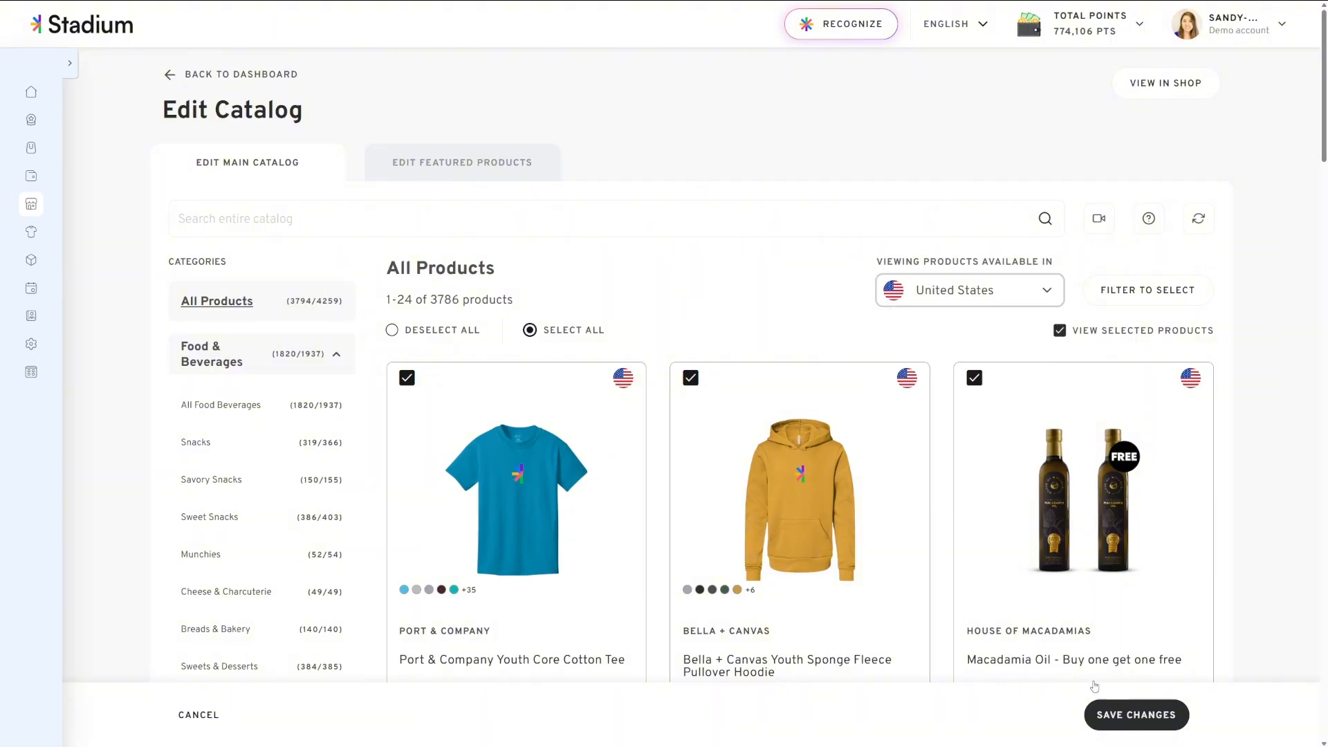
pyautogui.click(1107, 713)
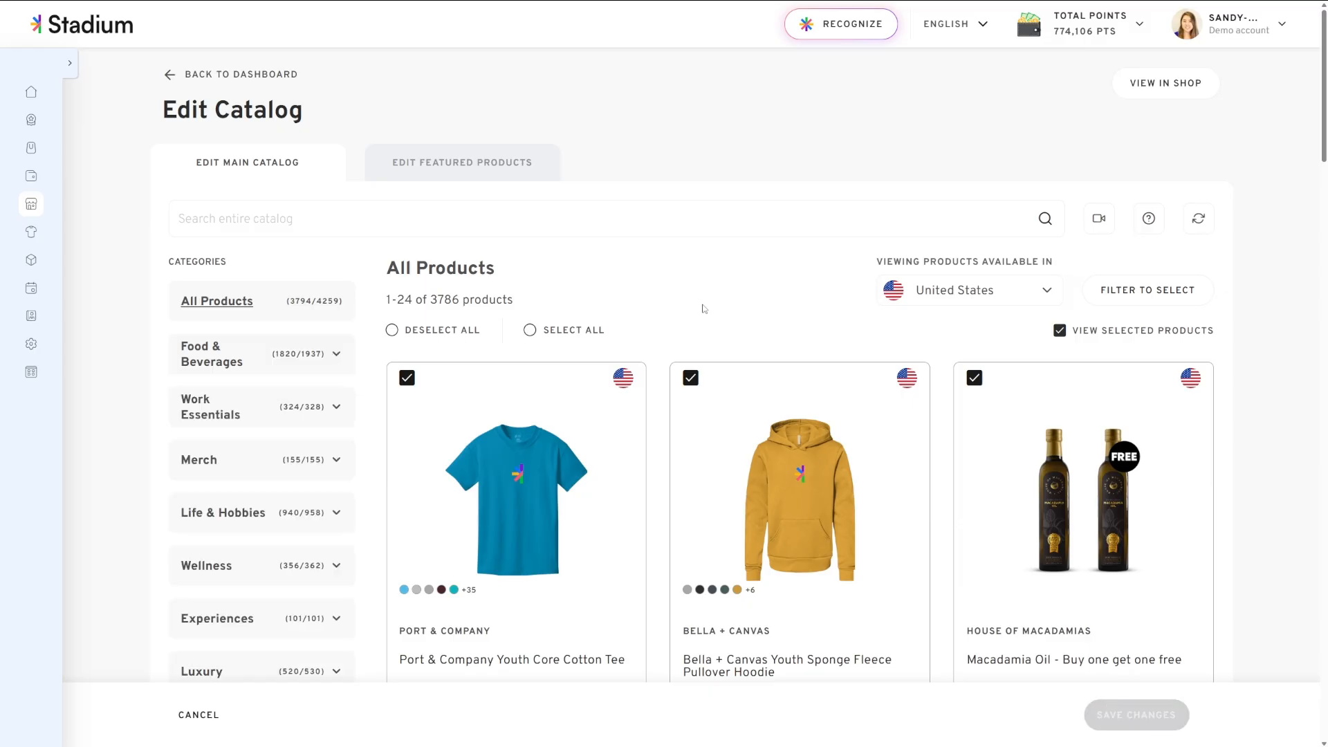
# Review the default Stadium's Picks among the shop's featured products.
pyautogui.click(462, 163)
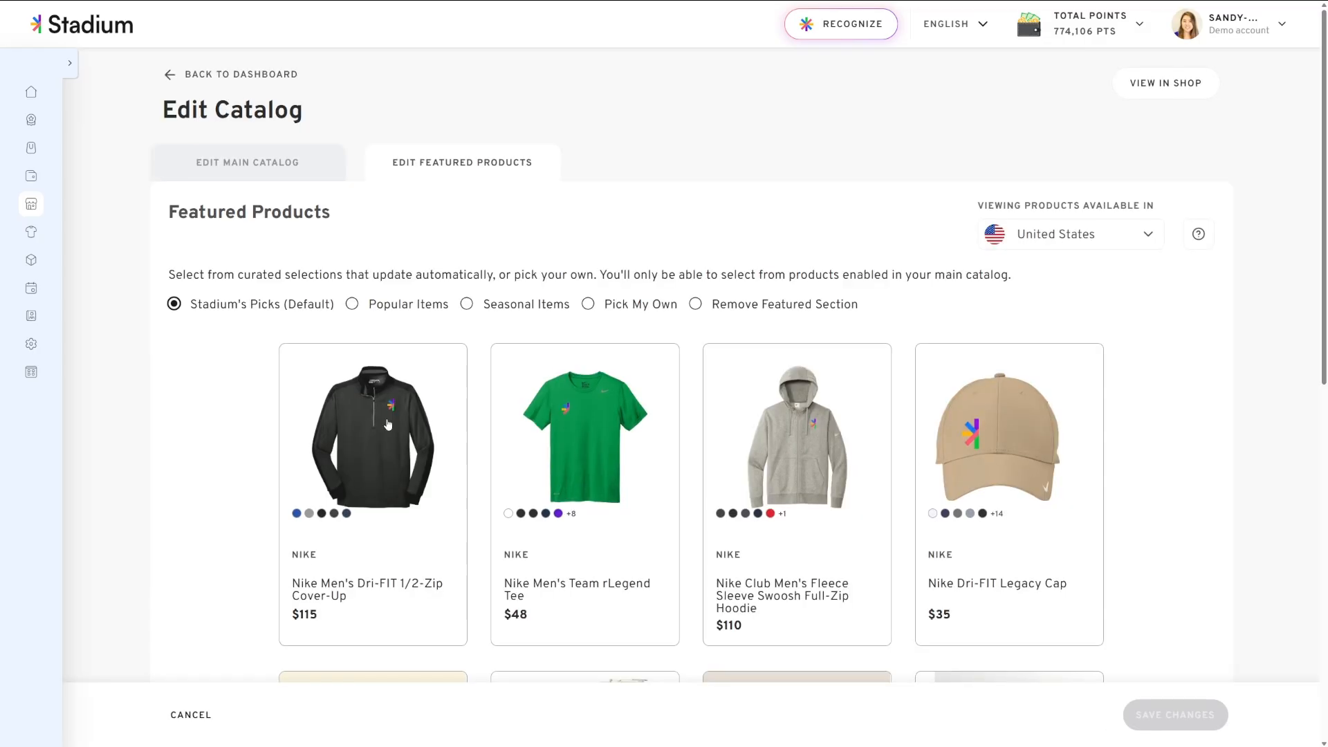
pyautogui.scroll(-1, 387, 424)
pyautogui.scroll(-3, 388, 424)
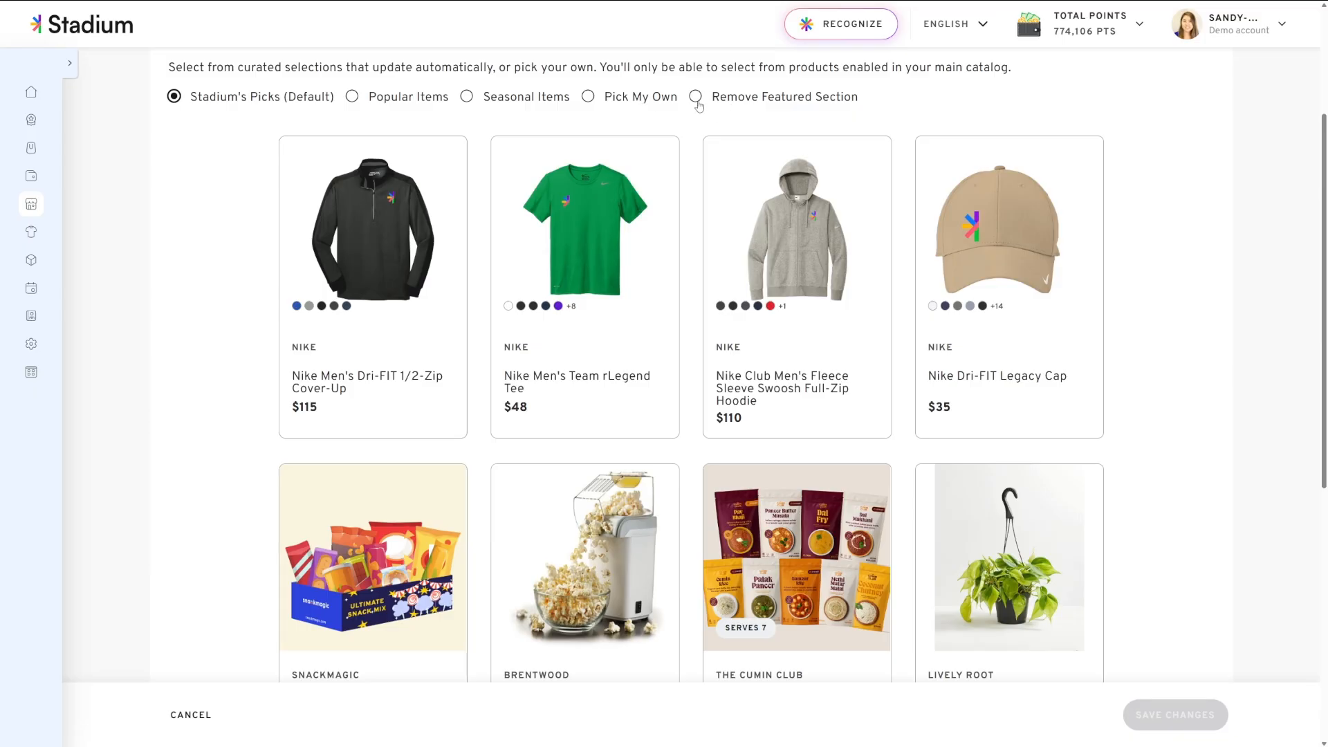
# Set featured products to Pick My Own, choosing the youth tee, fleece hoodie, Macadamia Oil, Apple Cinnamon granola bakes and cocktail mix set.
pyautogui.click(637, 106)
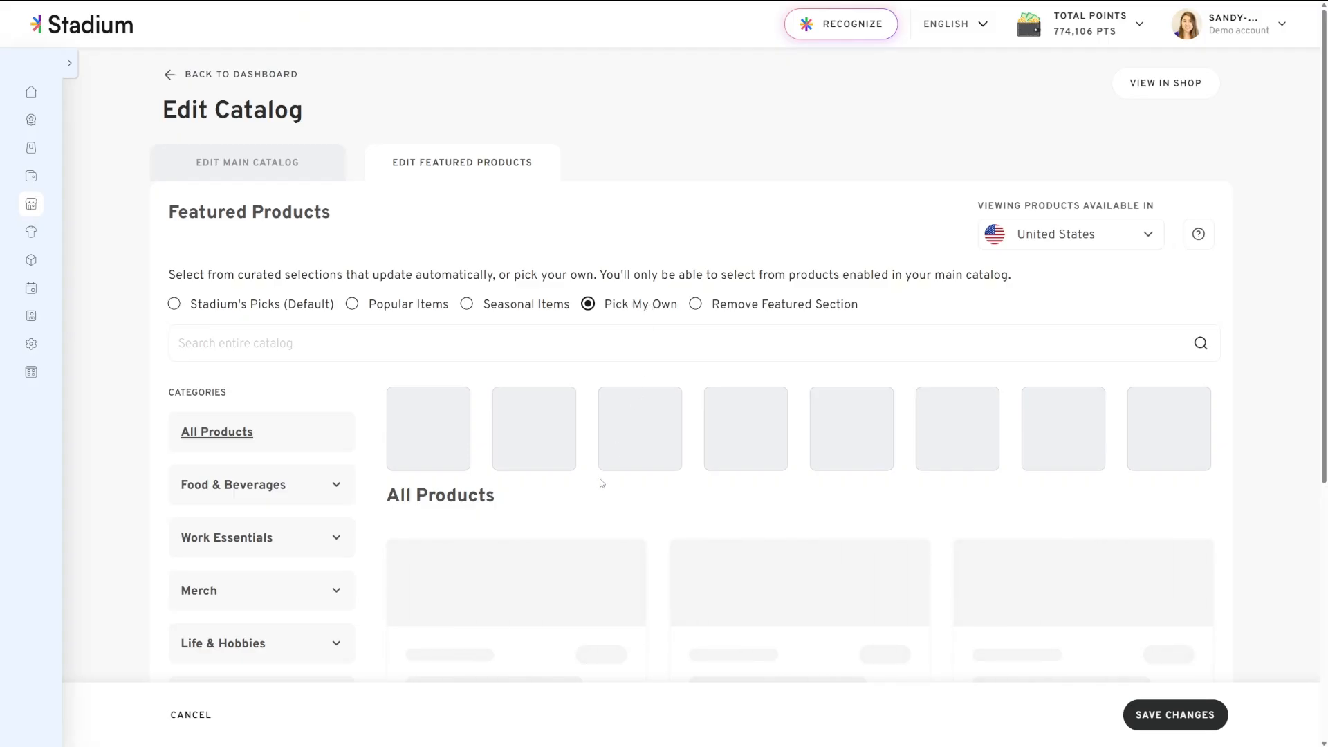
pyautogui.scroll(-4, 601, 483)
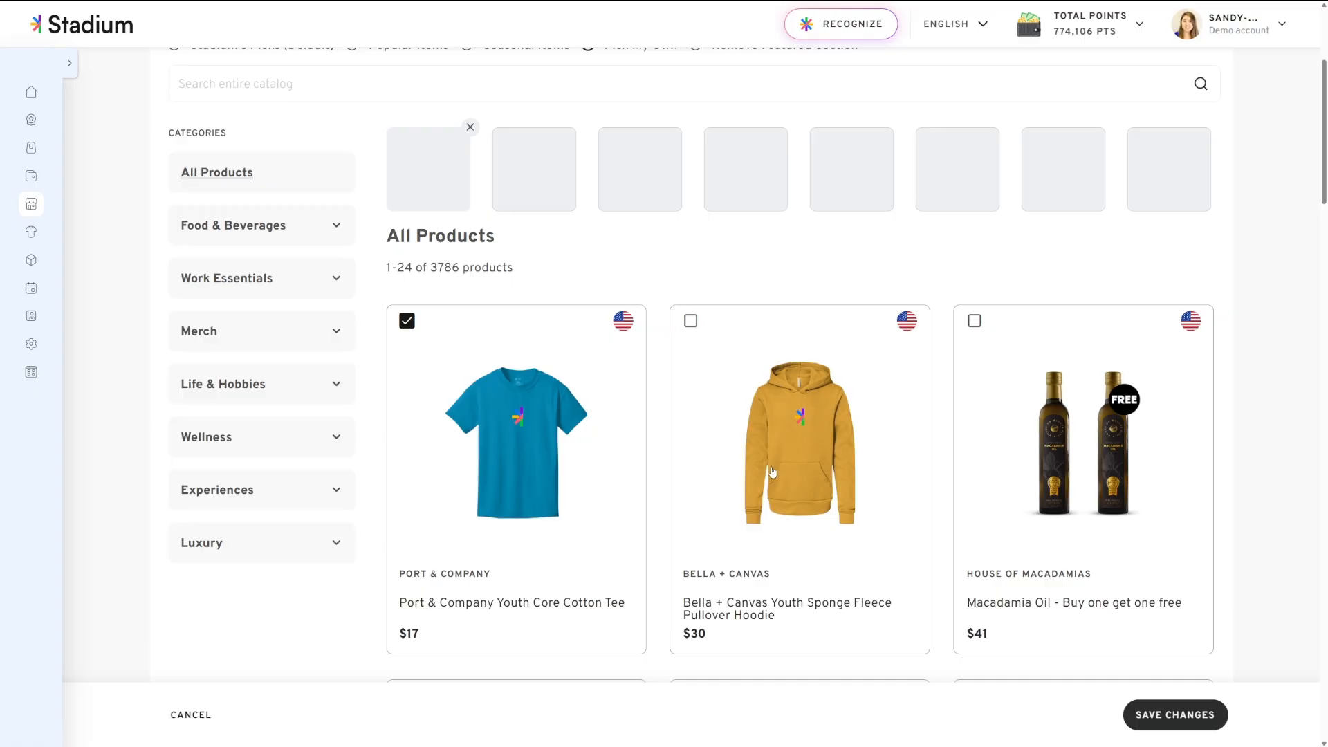
pyautogui.click(773, 473)
pyautogui.click(980, 450)
pyautogui.scroll(-4, 870, 471)
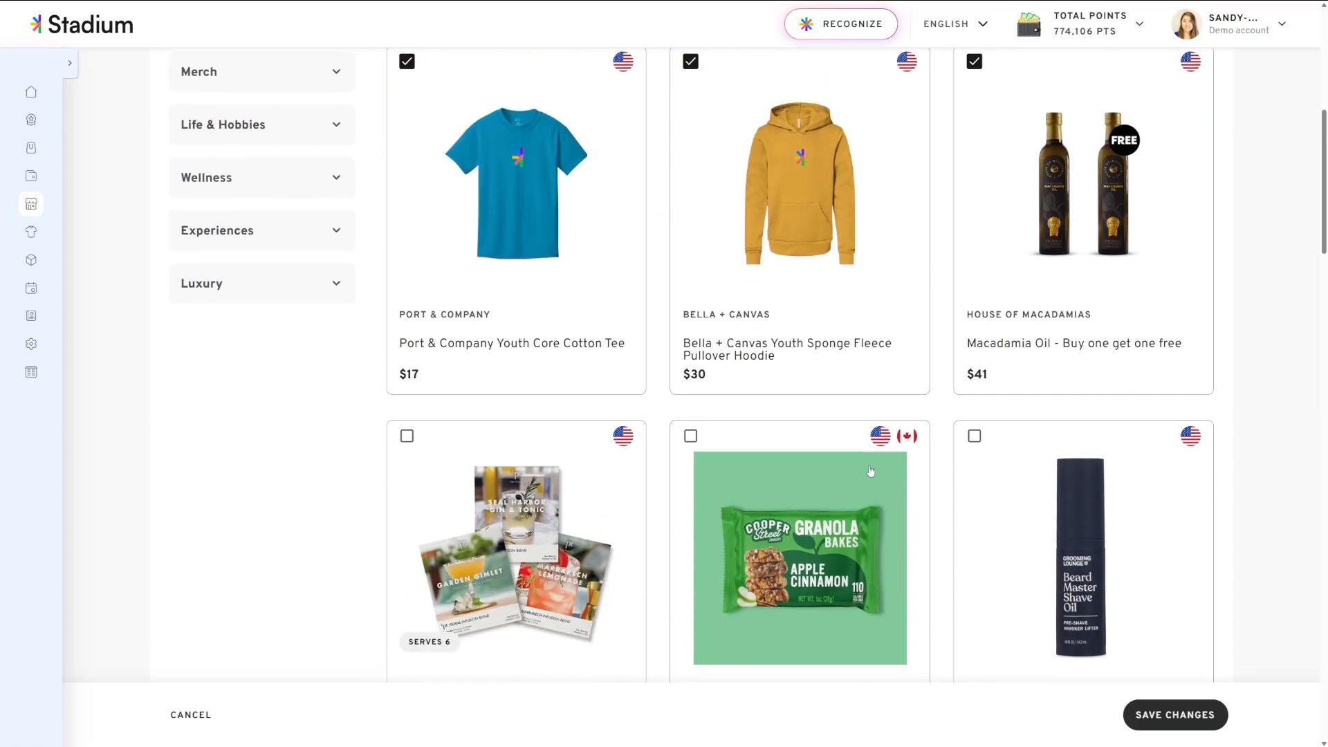
pyautogui.click(786, 476)
pyautogui.click(554, 476)
pyautogui.scroll(6, 555, 474)
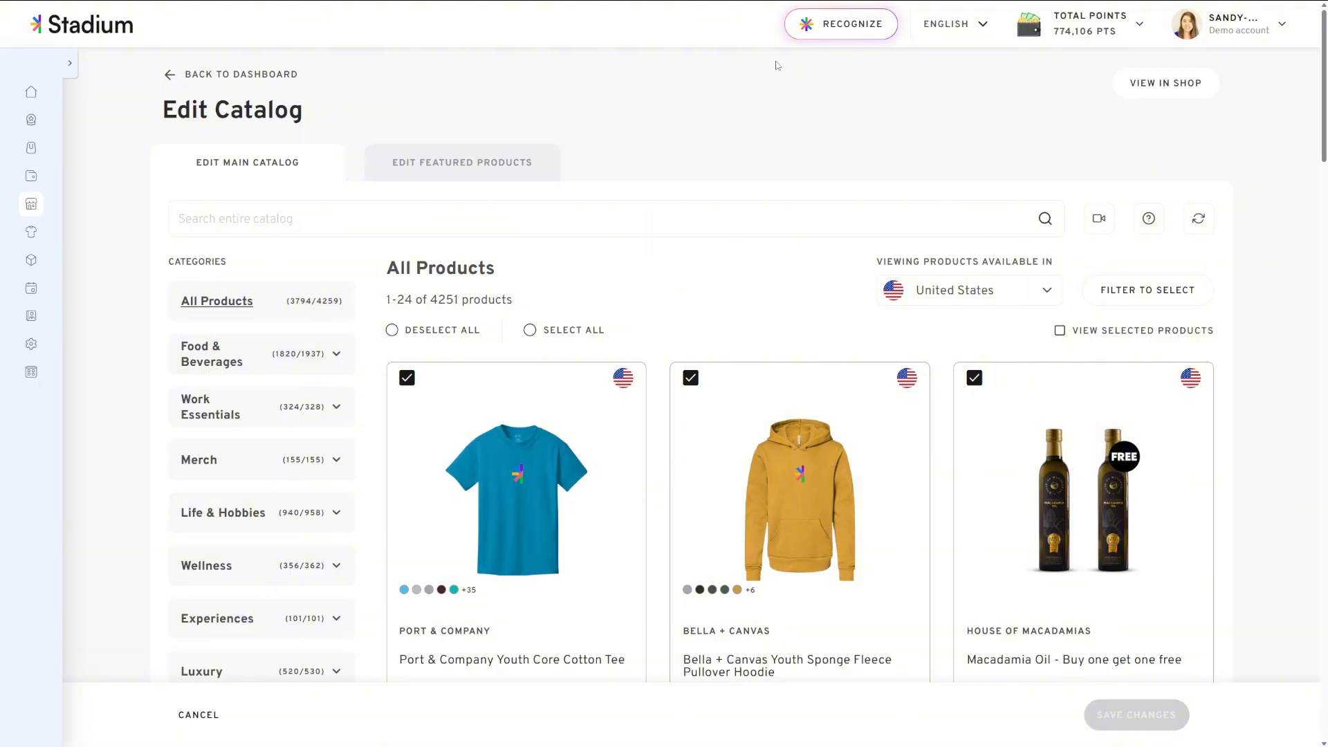
# Return to the shop dashboard and review the orders under Sent Gifts.
pyautogui.click(291, 74)
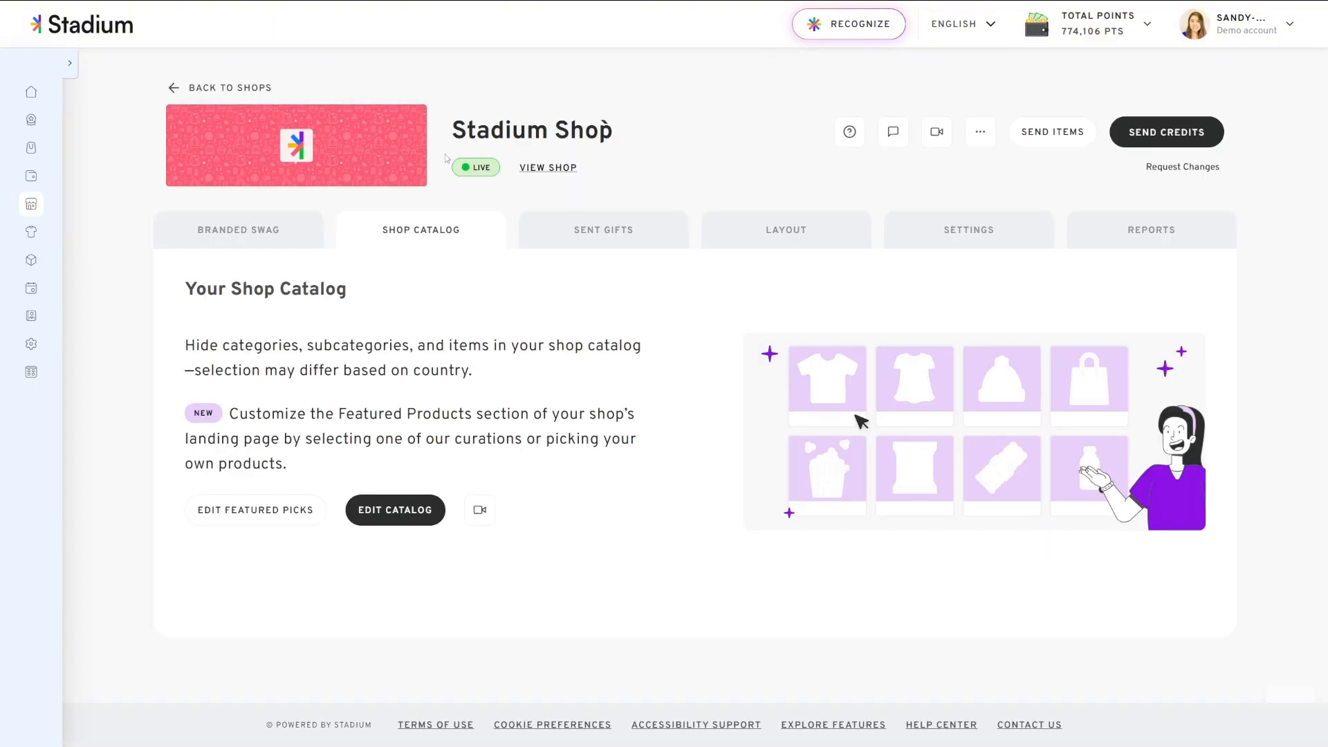
pyautogui.click(565, 233)
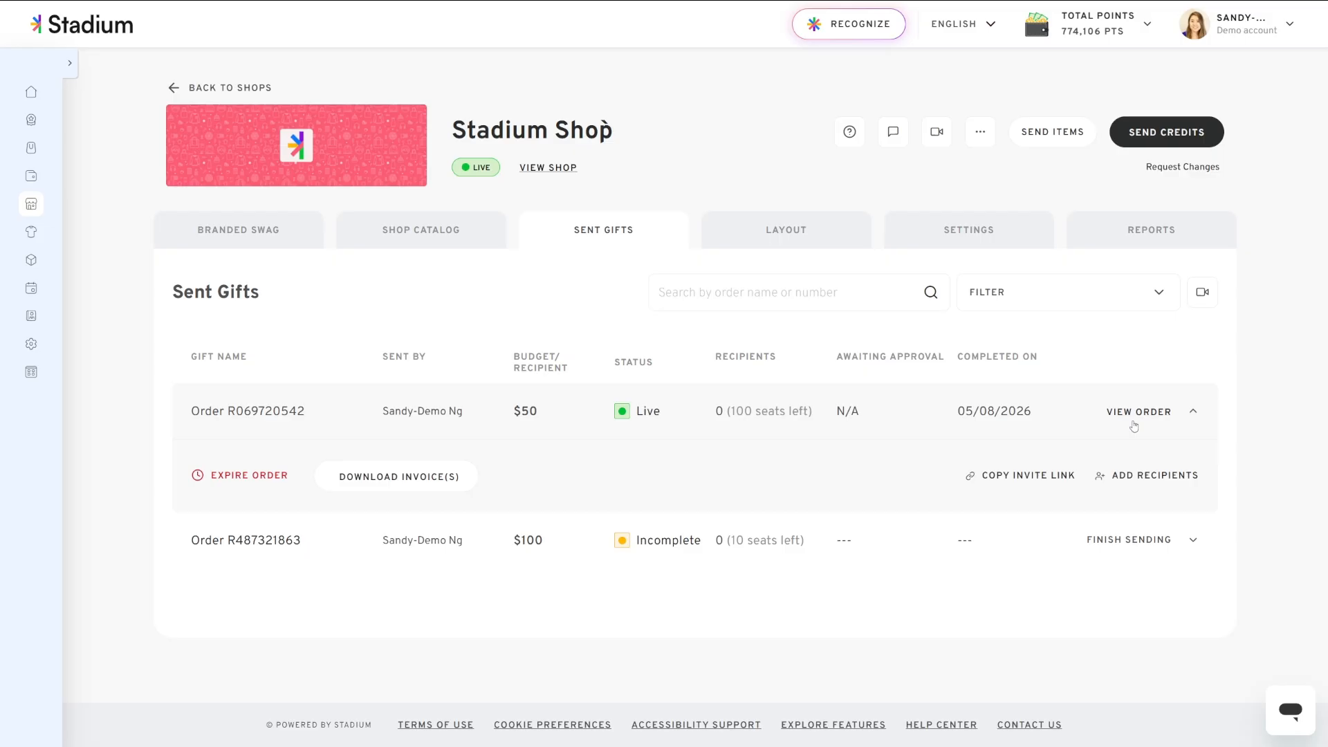
# Review the shop layout's logo sources, including company URL search, device upload and previous uploads, closing without choosing a logo.
pyautogui.click(822, 234)
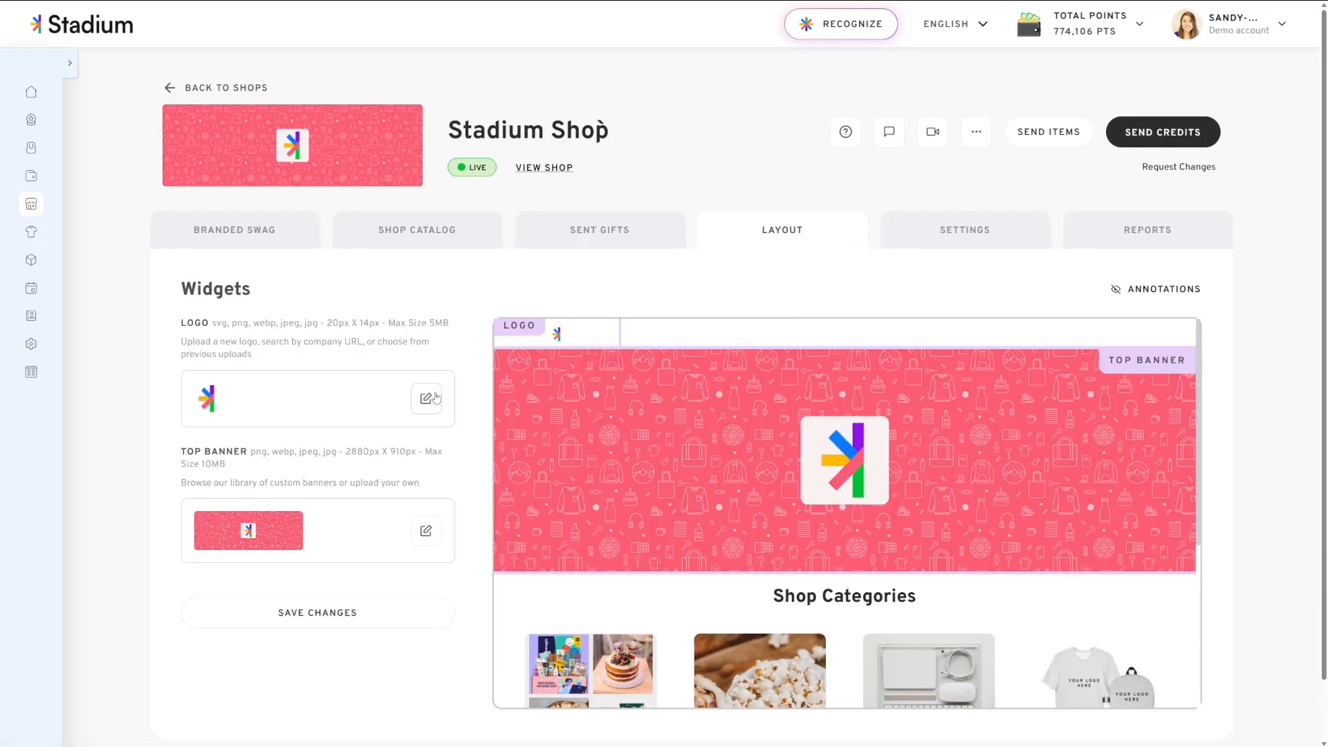
pyautogui.click(431, 407)
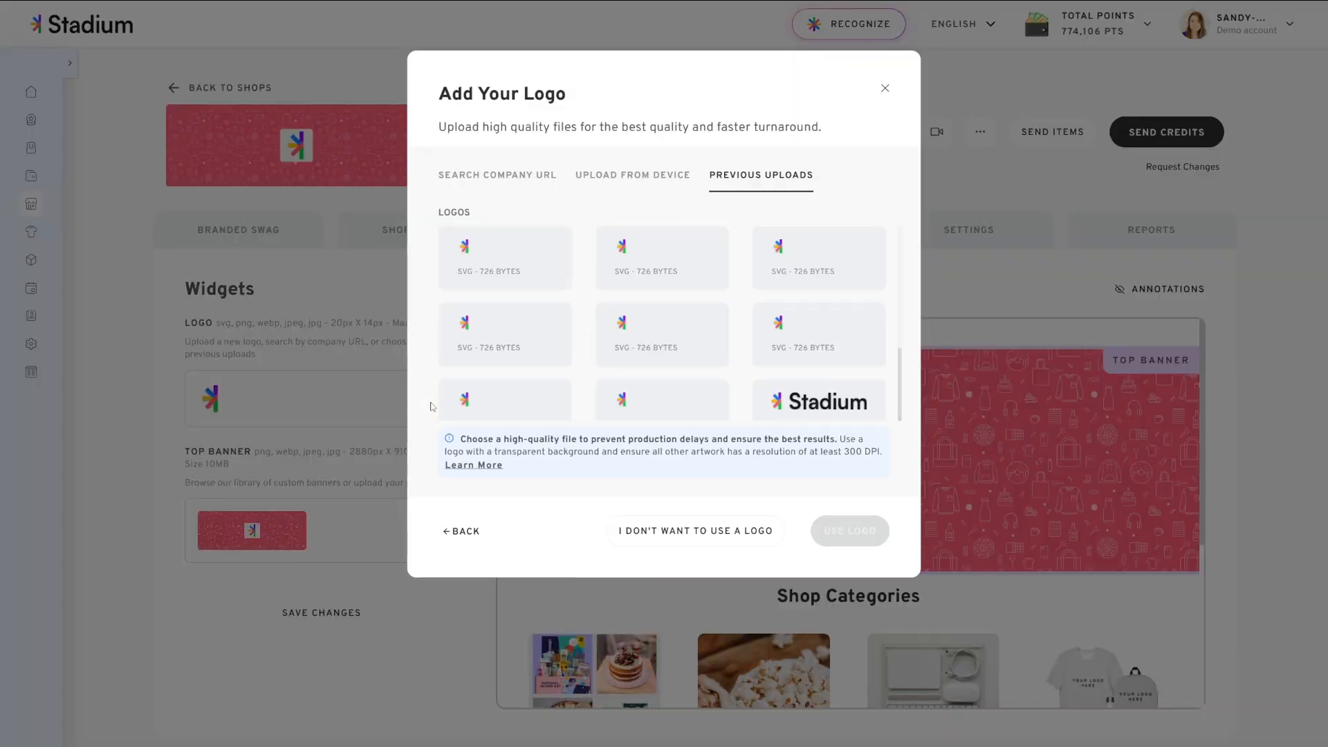
pyautogui.click(520, 178)
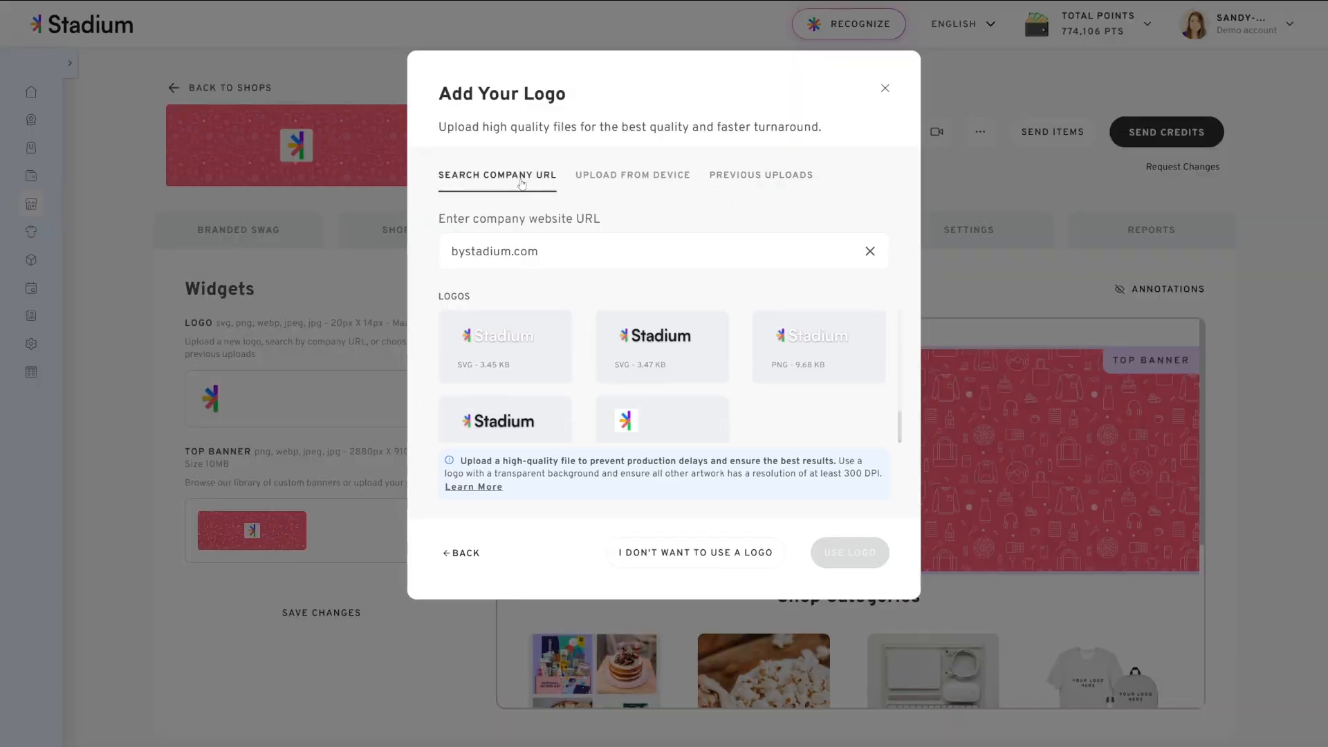
pyautogui.click(634, 182)
pyautogui.click(750, 182)
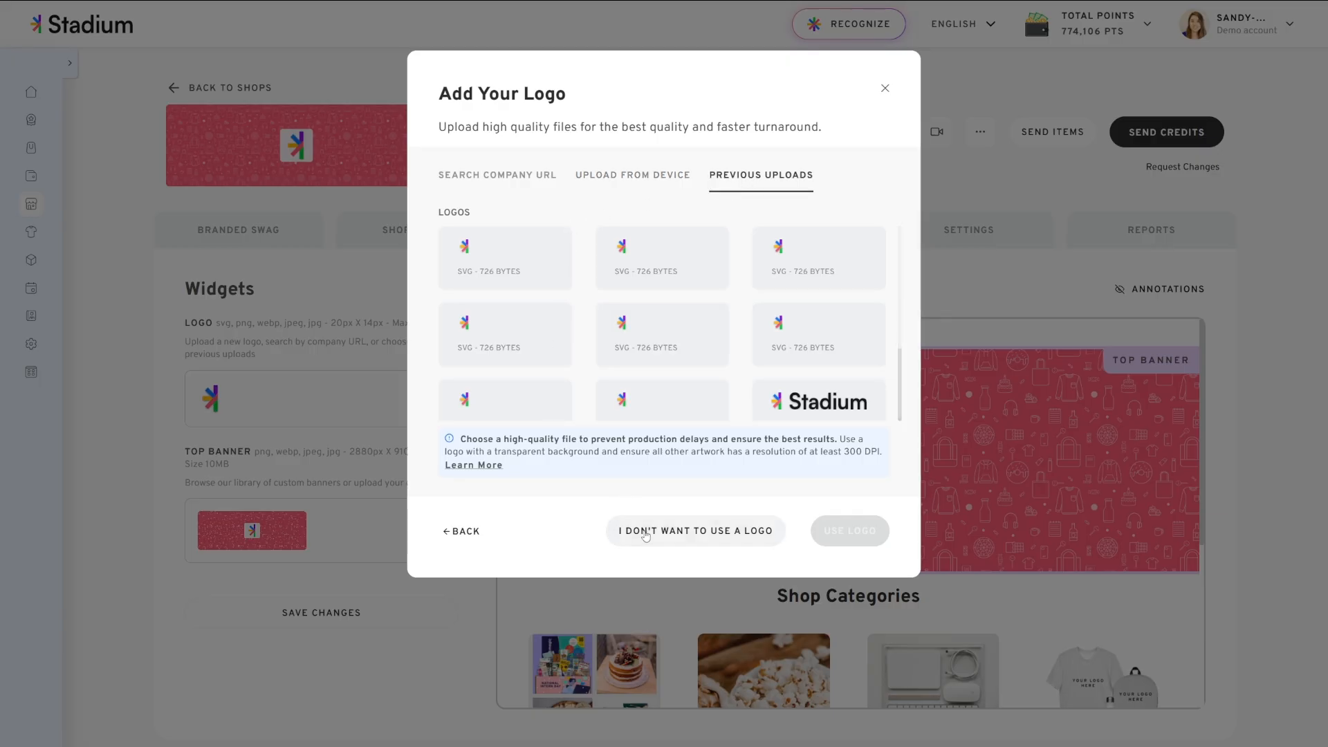
pyautogui.click(885, 89)
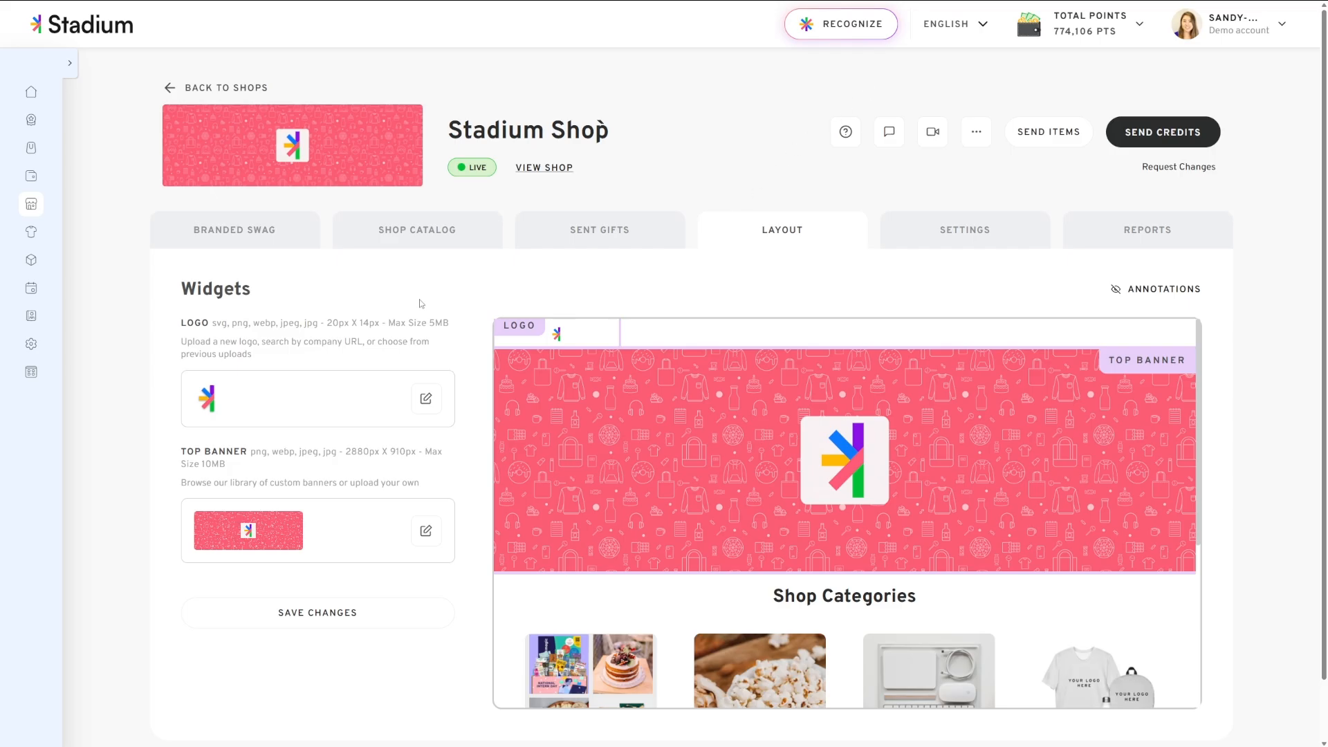
# Look through the top banner sources: Local Device, Stadium Library and Previous Banners.
pyautogui.click(422, 538)
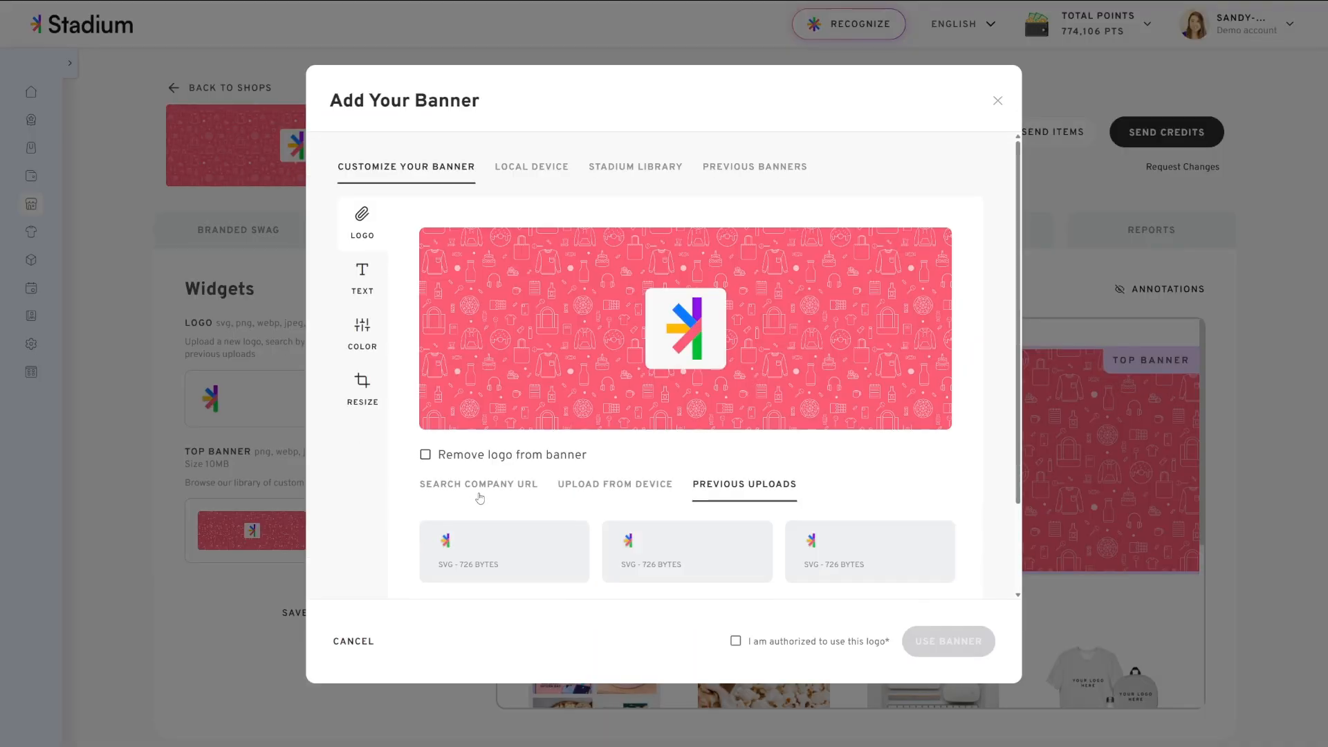
pyautogui.click(520, 172)
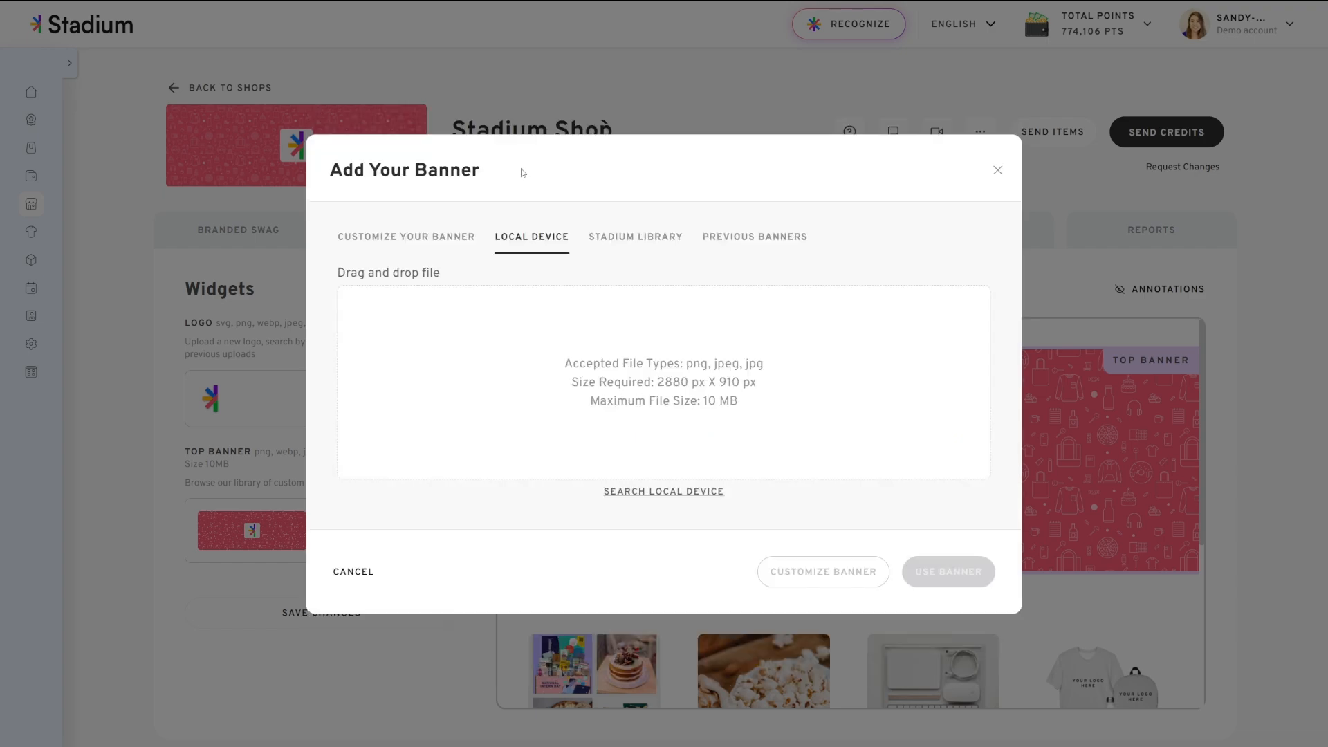
pyautogui.click(642, 239)
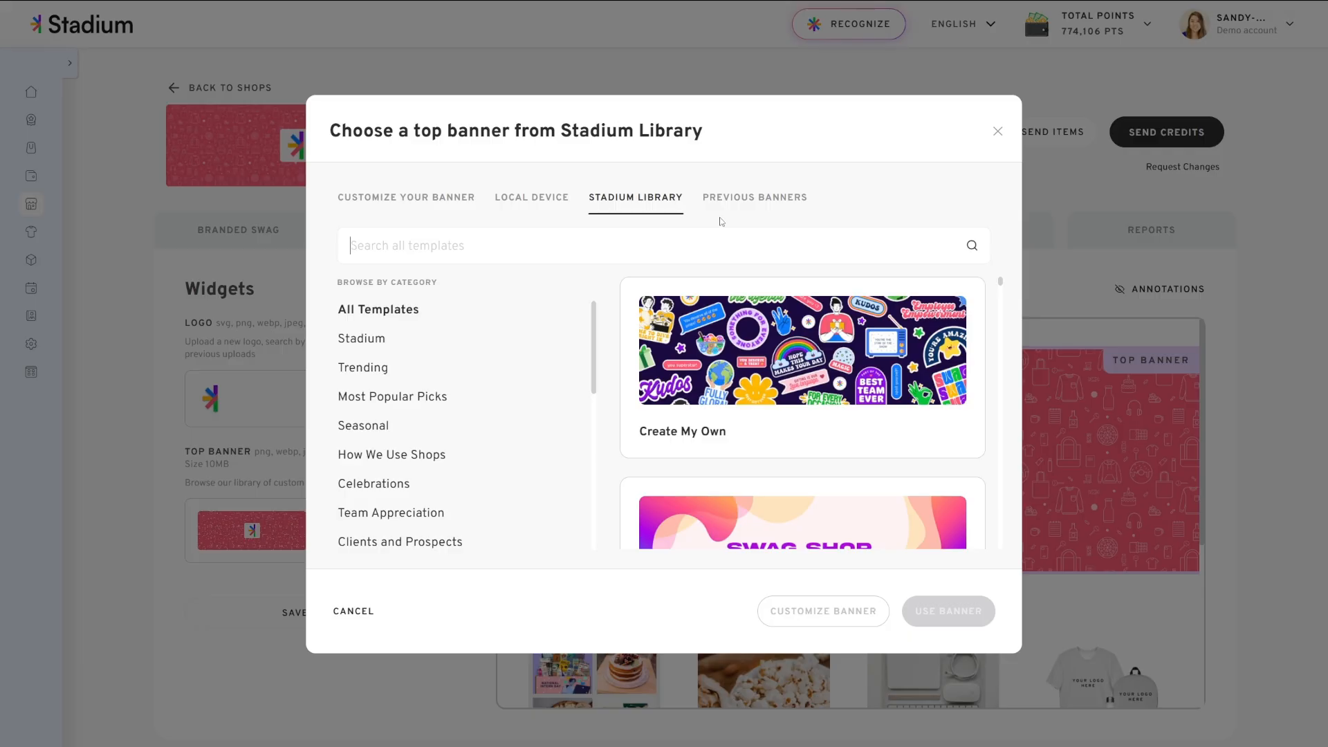
pyautogui.click(745, 207)
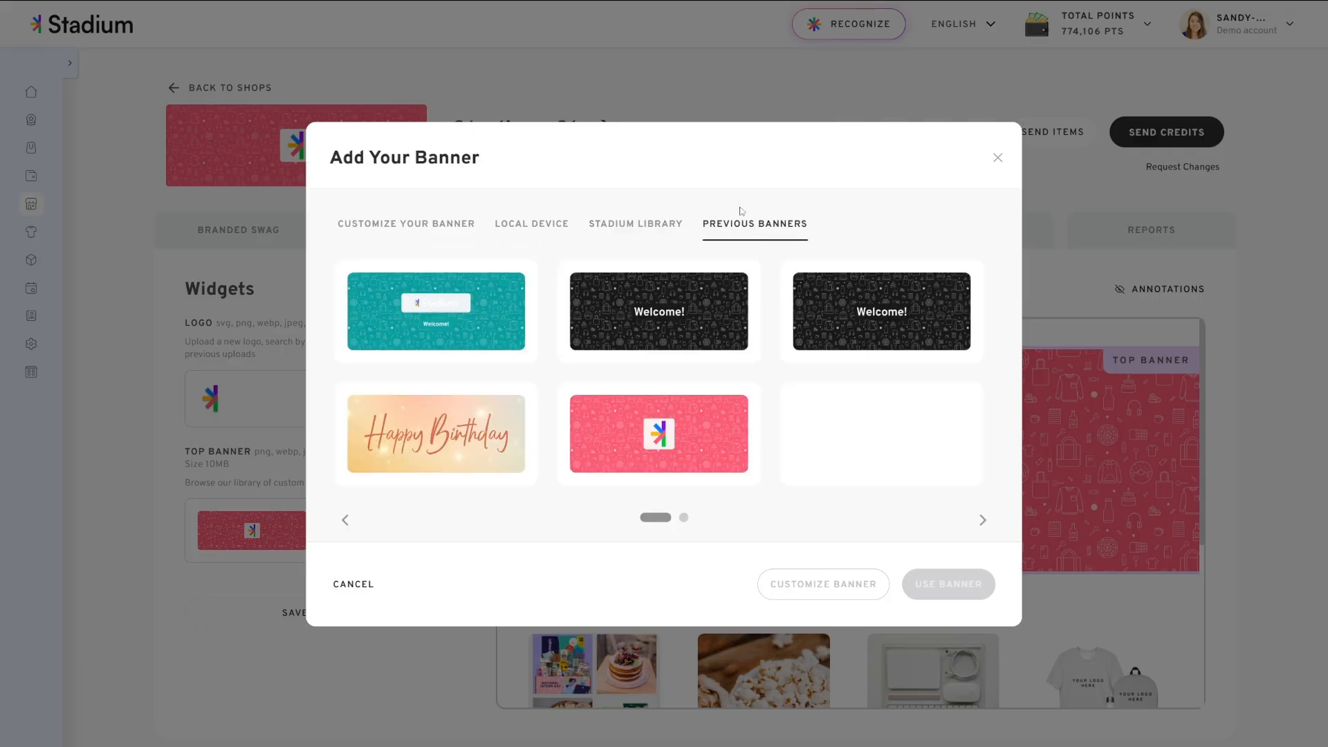
# Review the text, color and resize options for customizing the top banner.
pyautogui.click(469, 224)
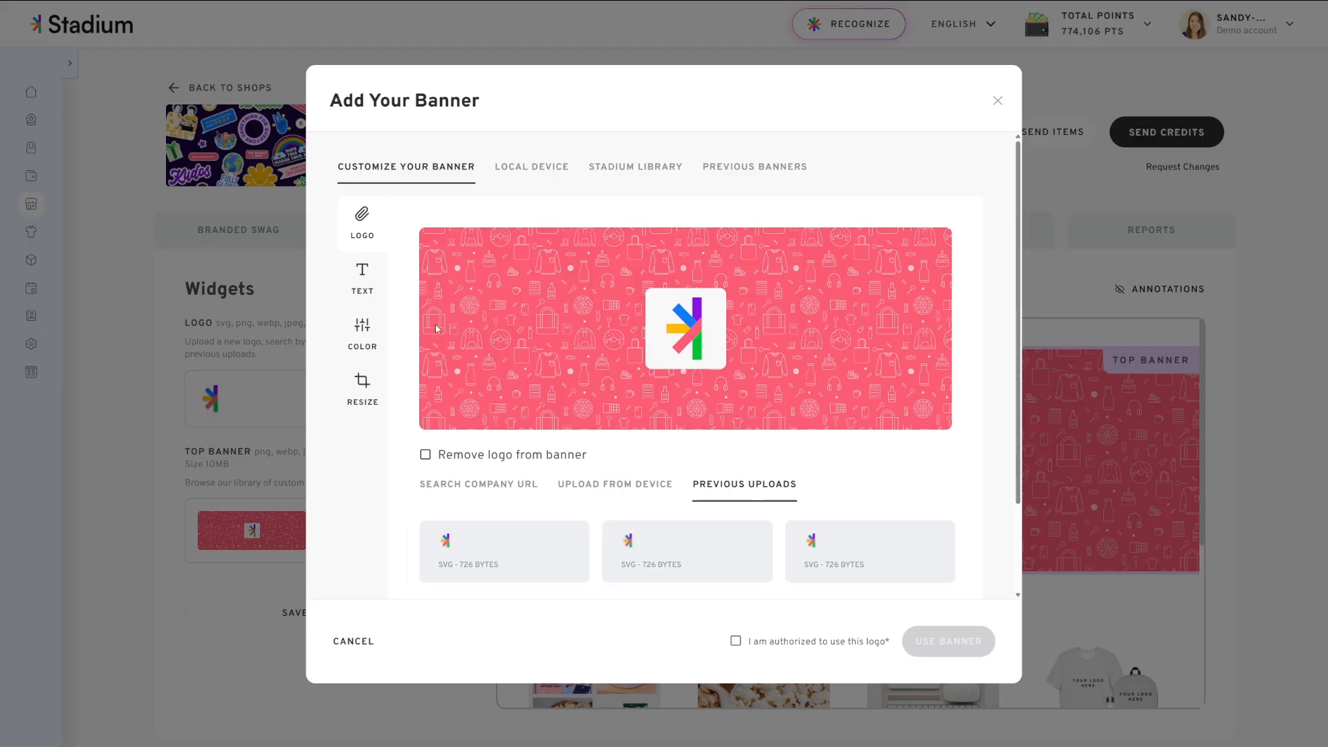
pyautogui.click(364, 289)
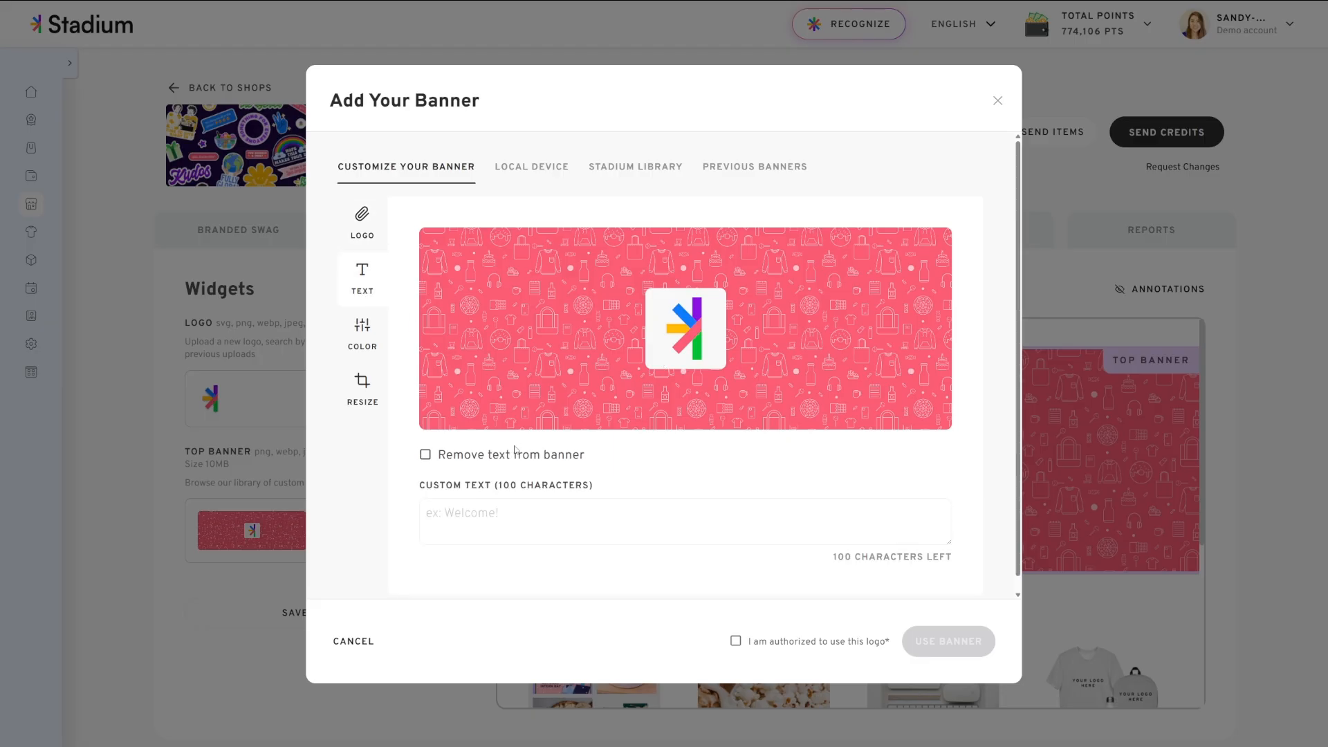
pyautogui.click(367, 335)
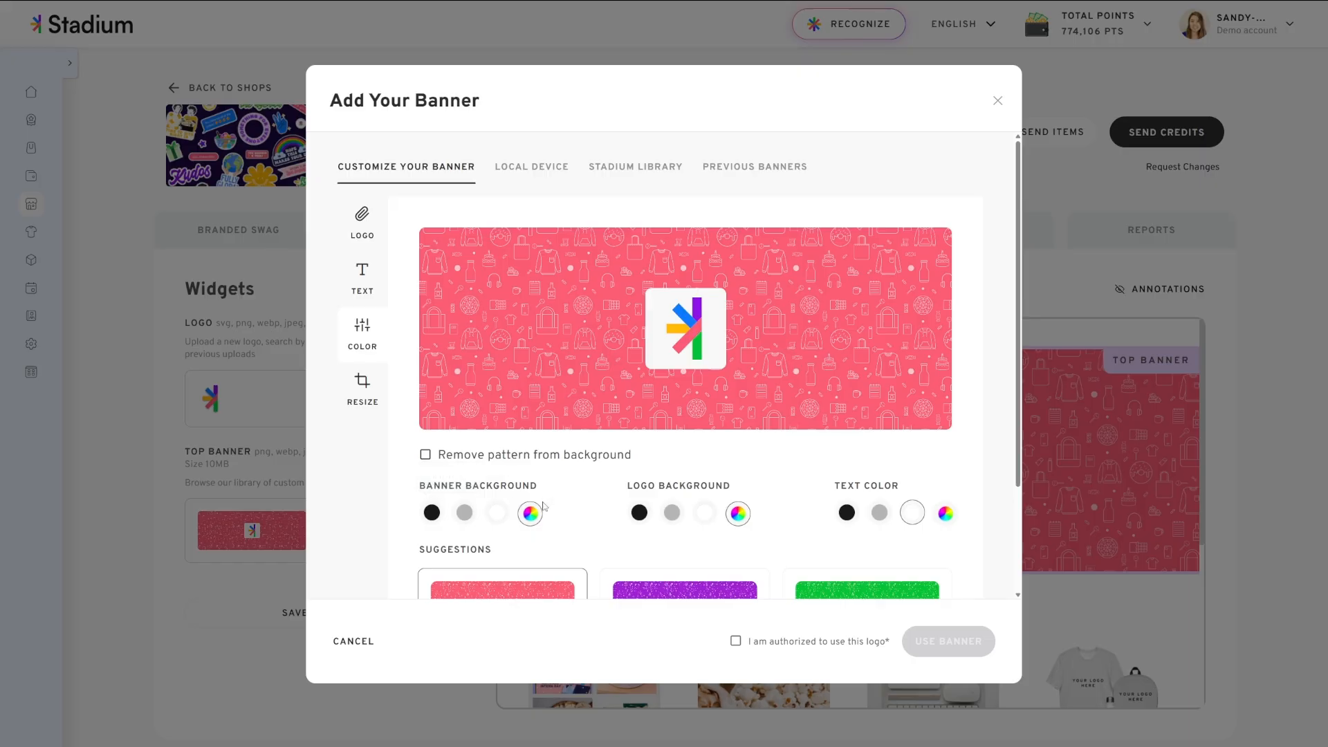
pyautogui.click(352, 391)
# Set the top banner to the Stadium Gift Shop template from the library's Stadium category and save the layout.
pyautogui.click(643, 170)
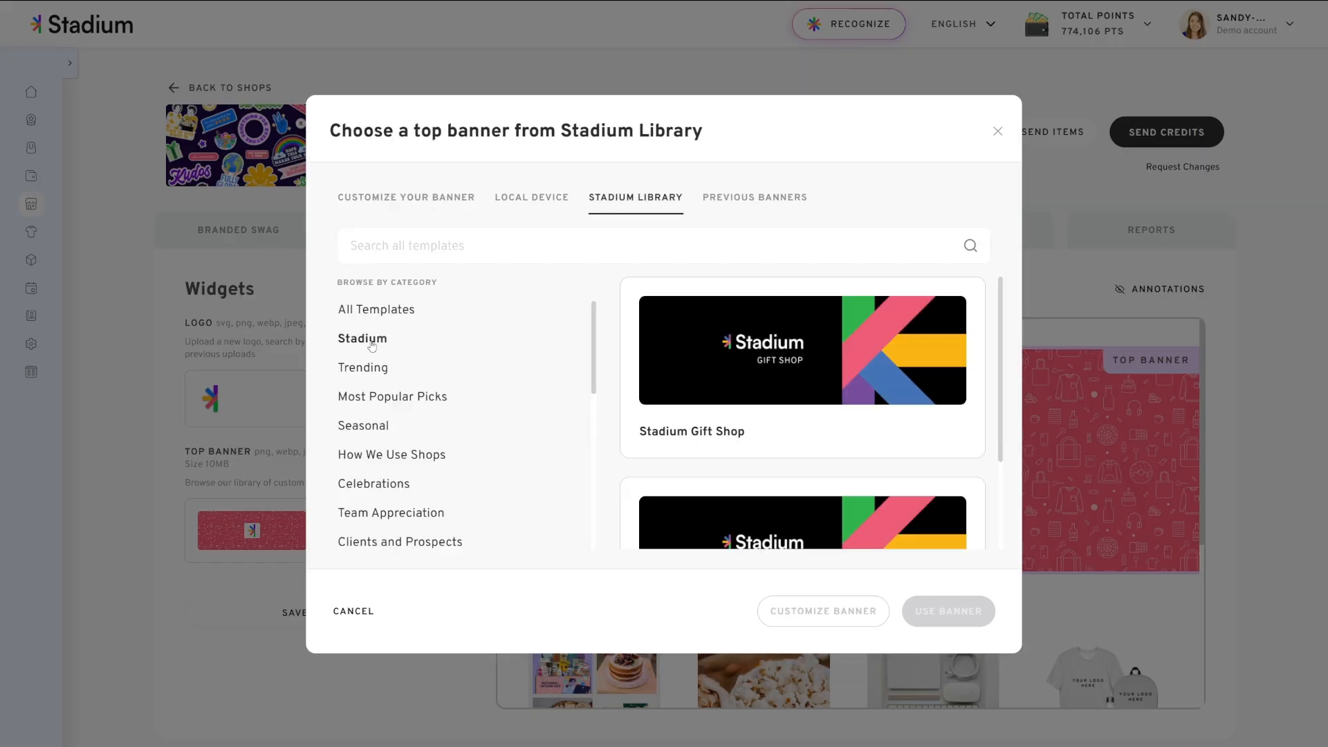
pyautogui.click(665, 353)
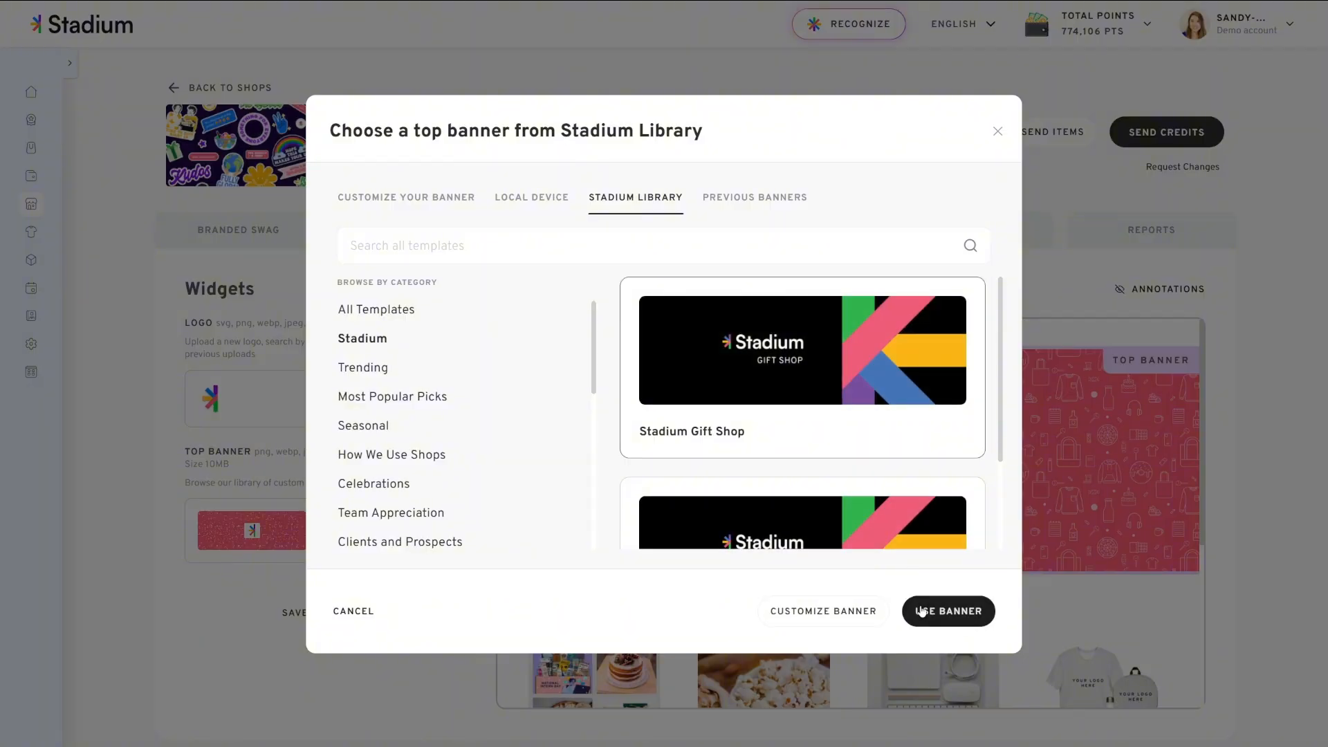
pyautogui.click(922, 611)
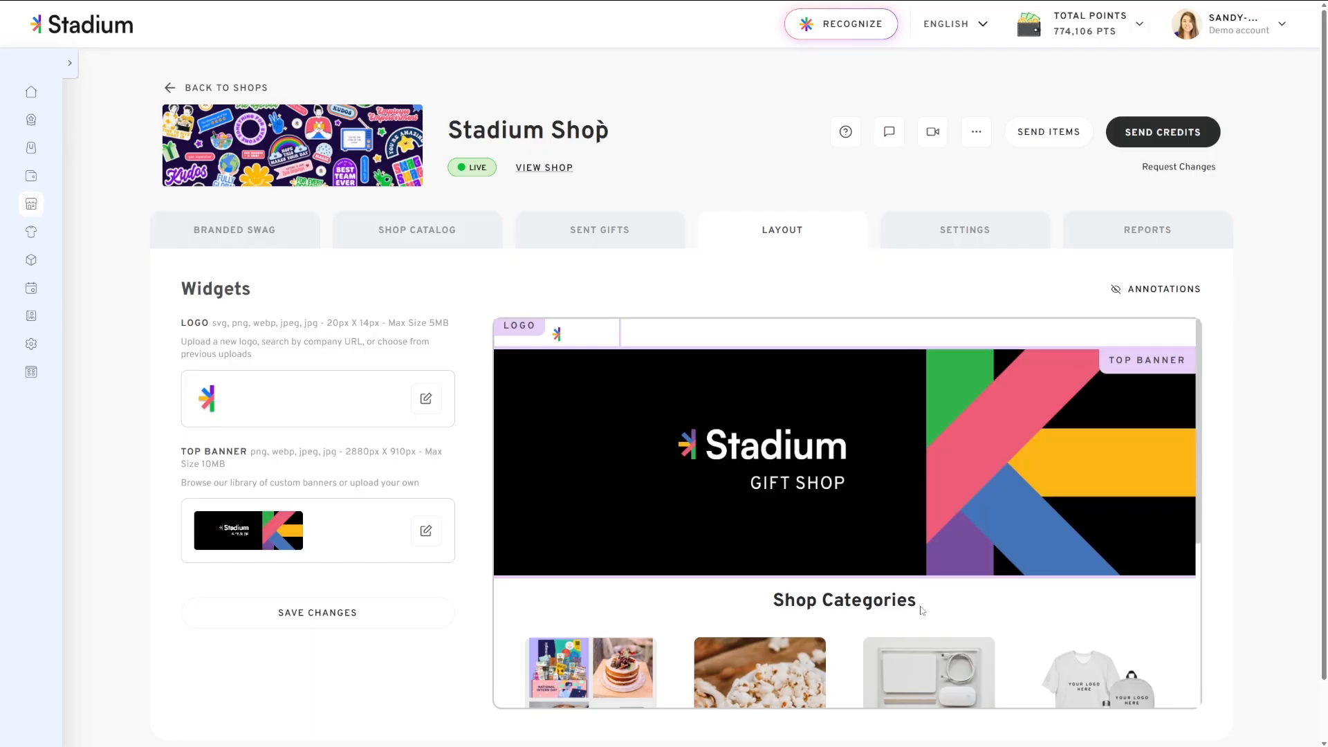
pyautogui.click(359, 616)
# Review the shop's general settings, checking the additional shop actions and the Points Conversion explanation.
pyautogui.click(916, 239)
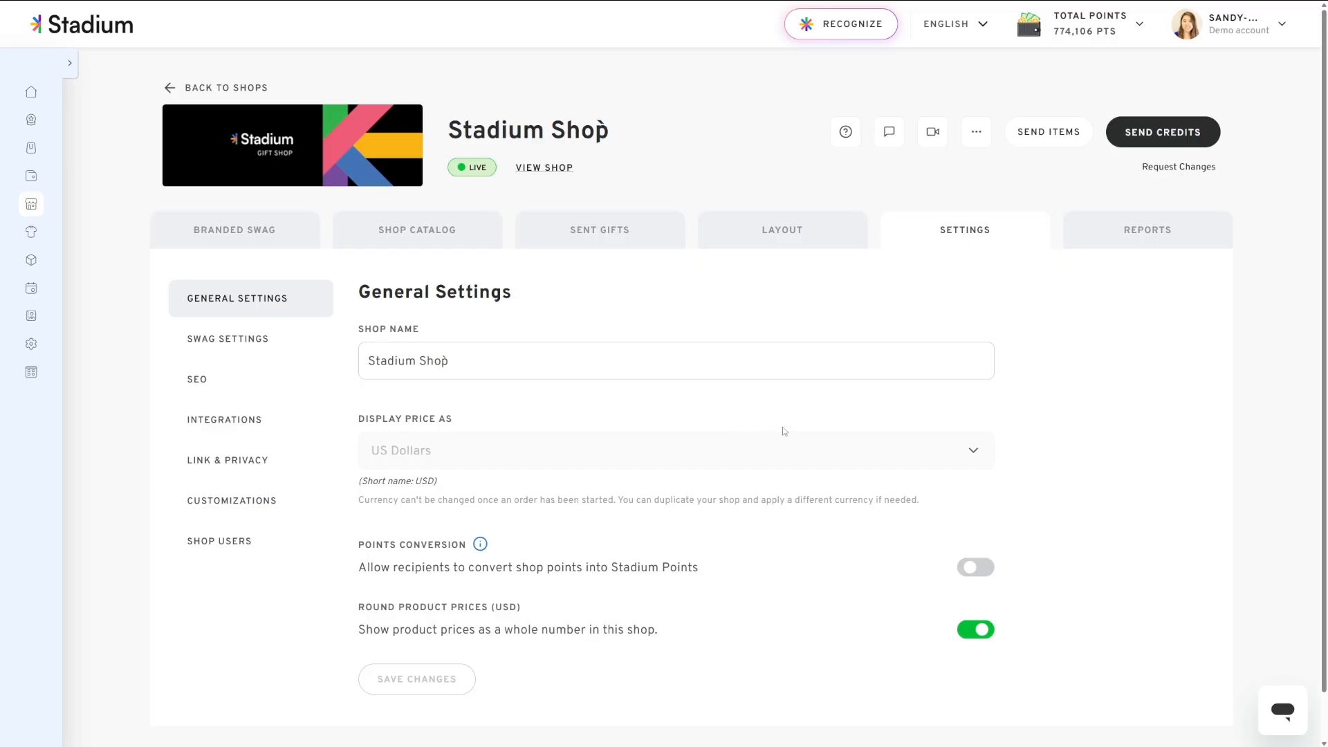
pyautogui.click(986, 139)
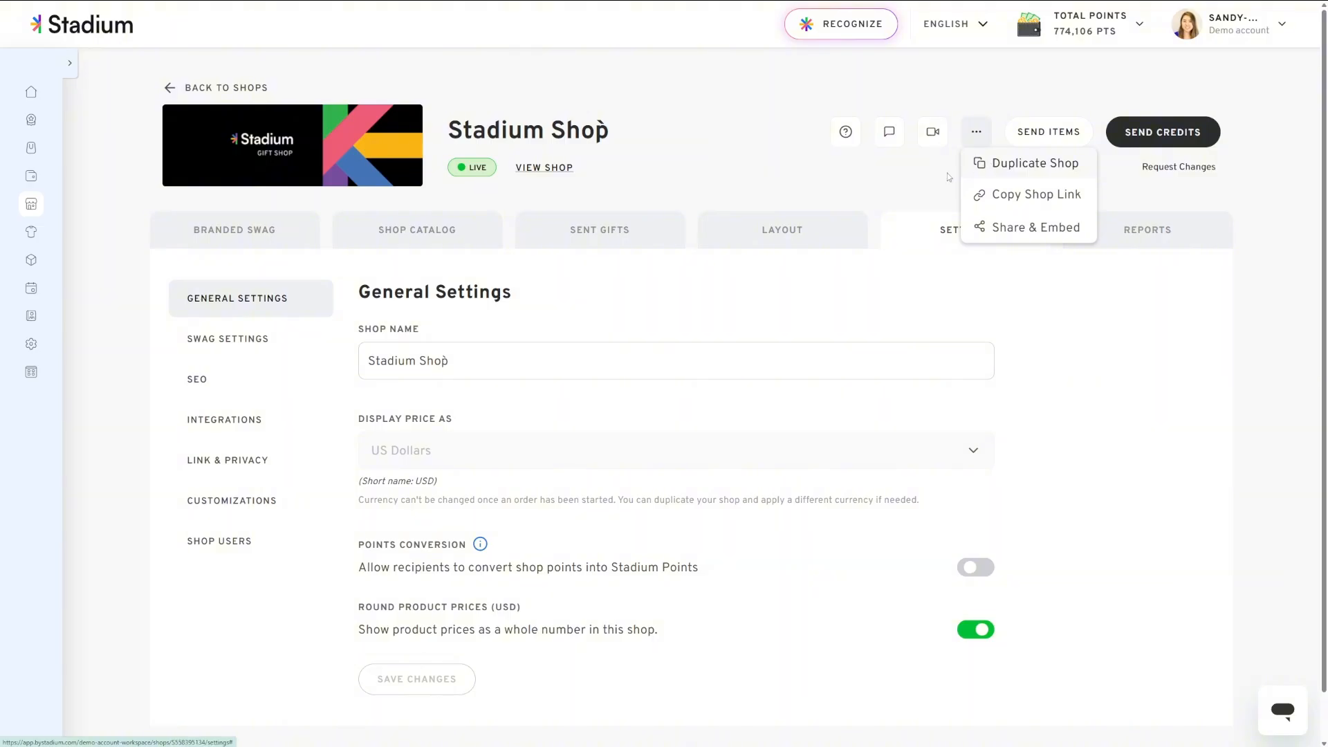
pyautogui.click(756, 315)
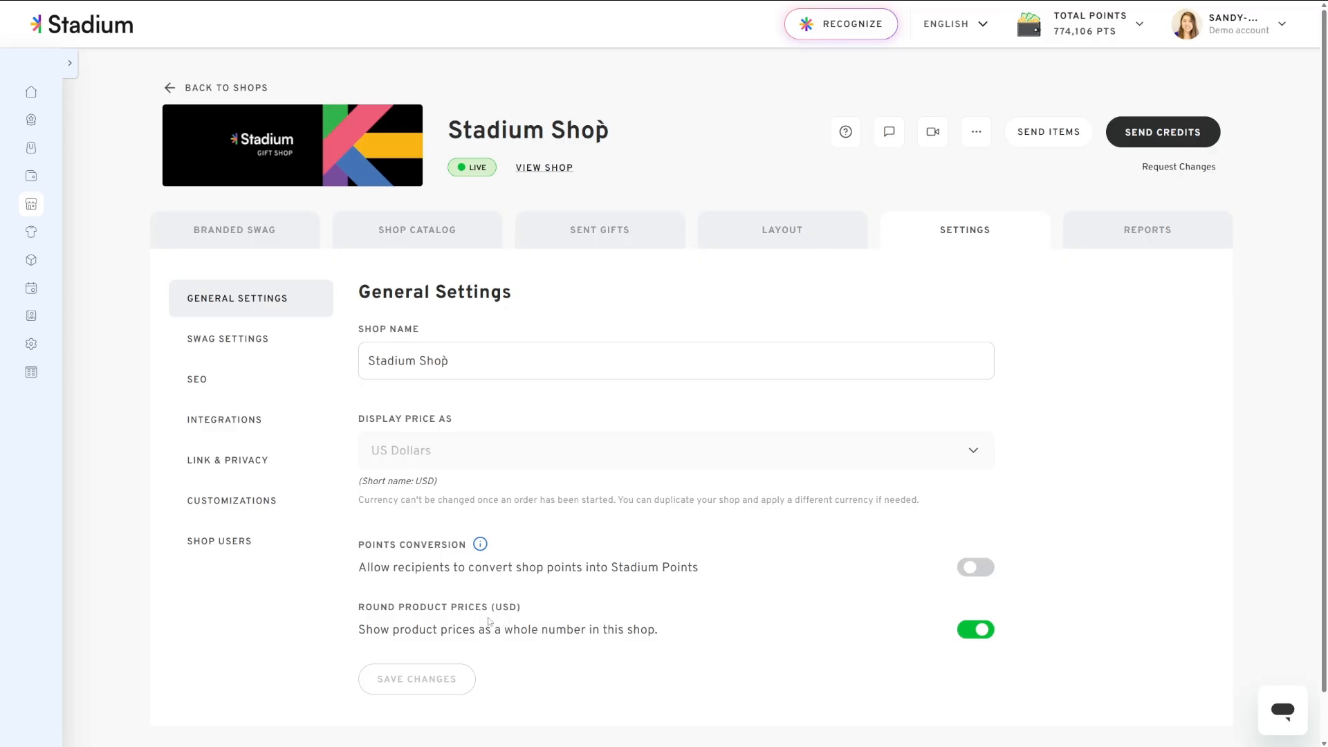
pyautogui.moveTo(483, 547)
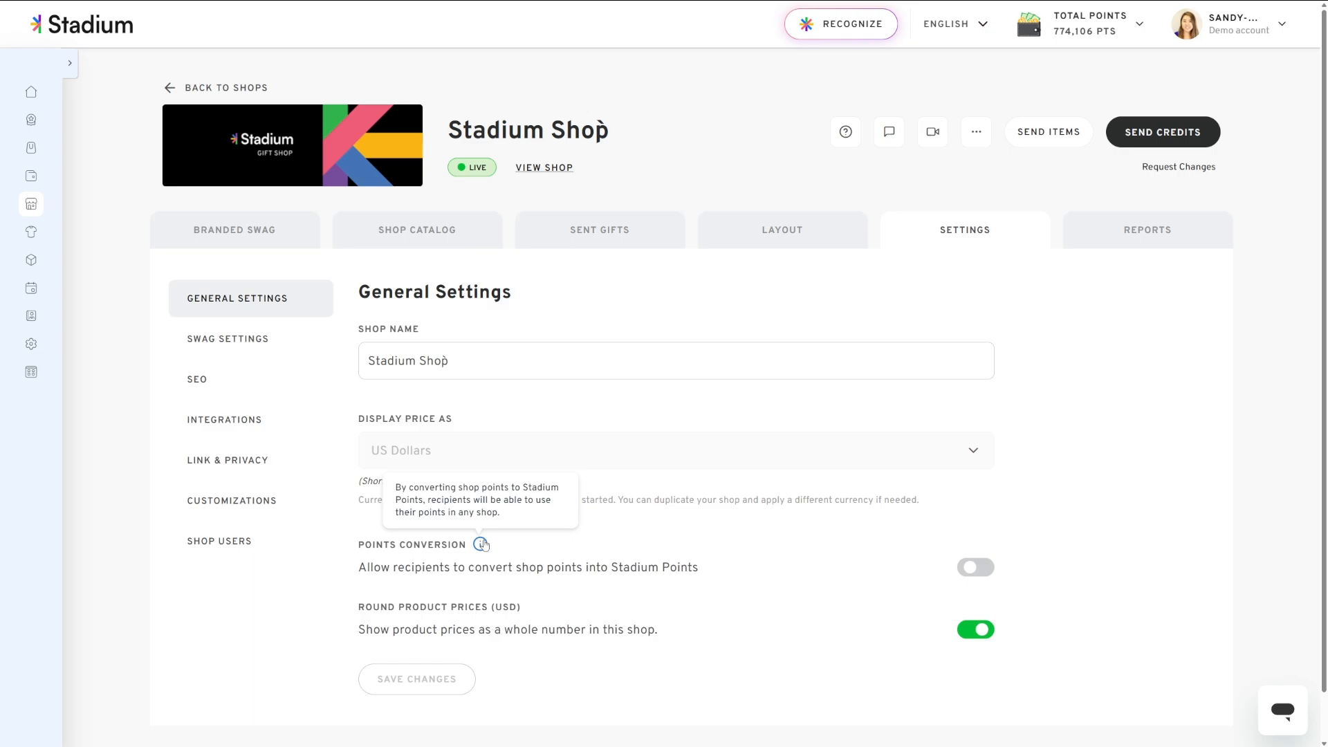
# Try switching Show Bulk Pricing on and back off in the swag settings.
pyautogui.click(229, 337)
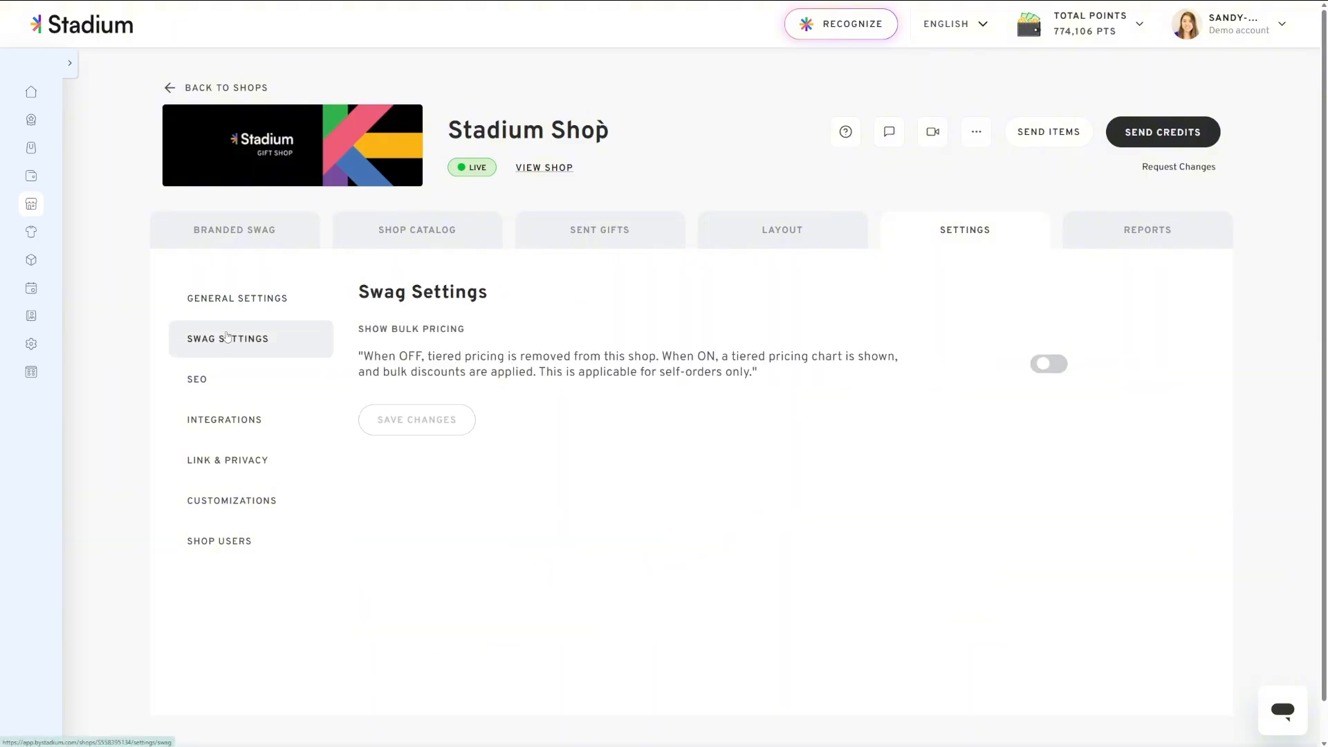
pyautogui.click(1044, 364)
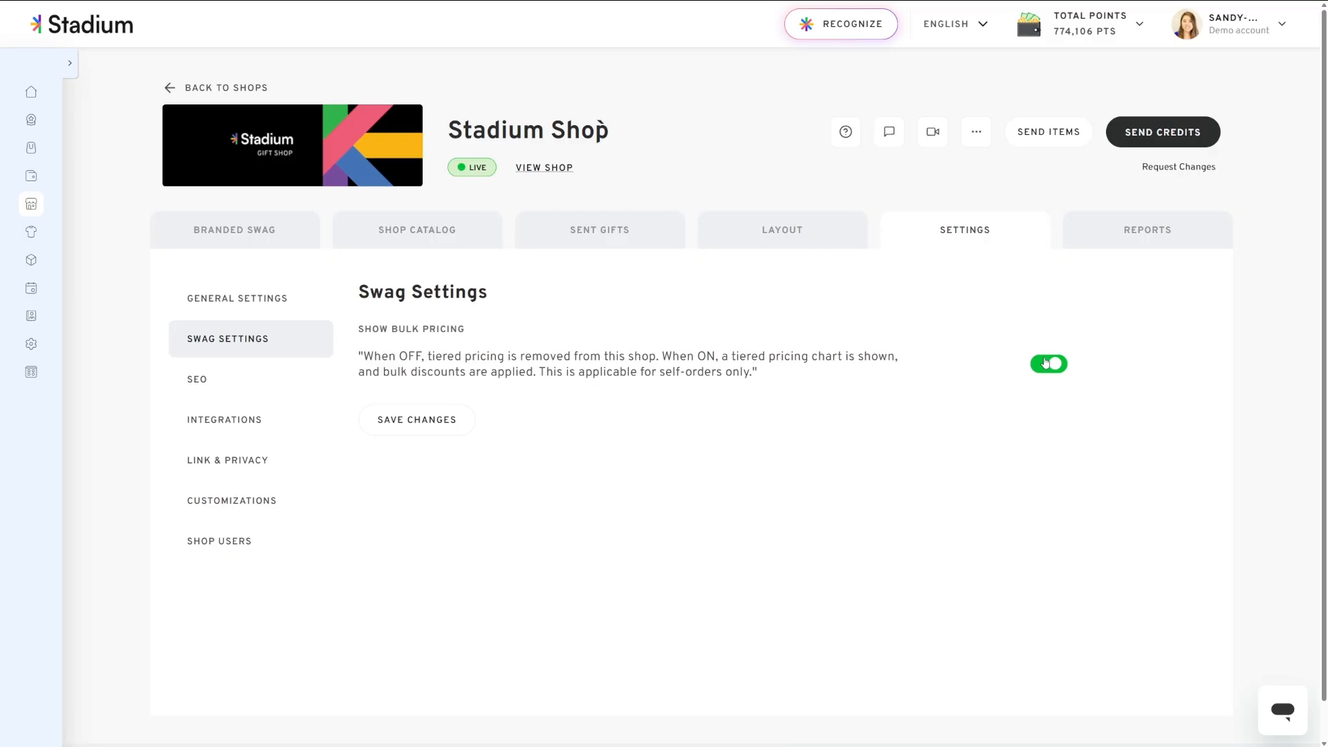
pyautogui.click(1046, 363)
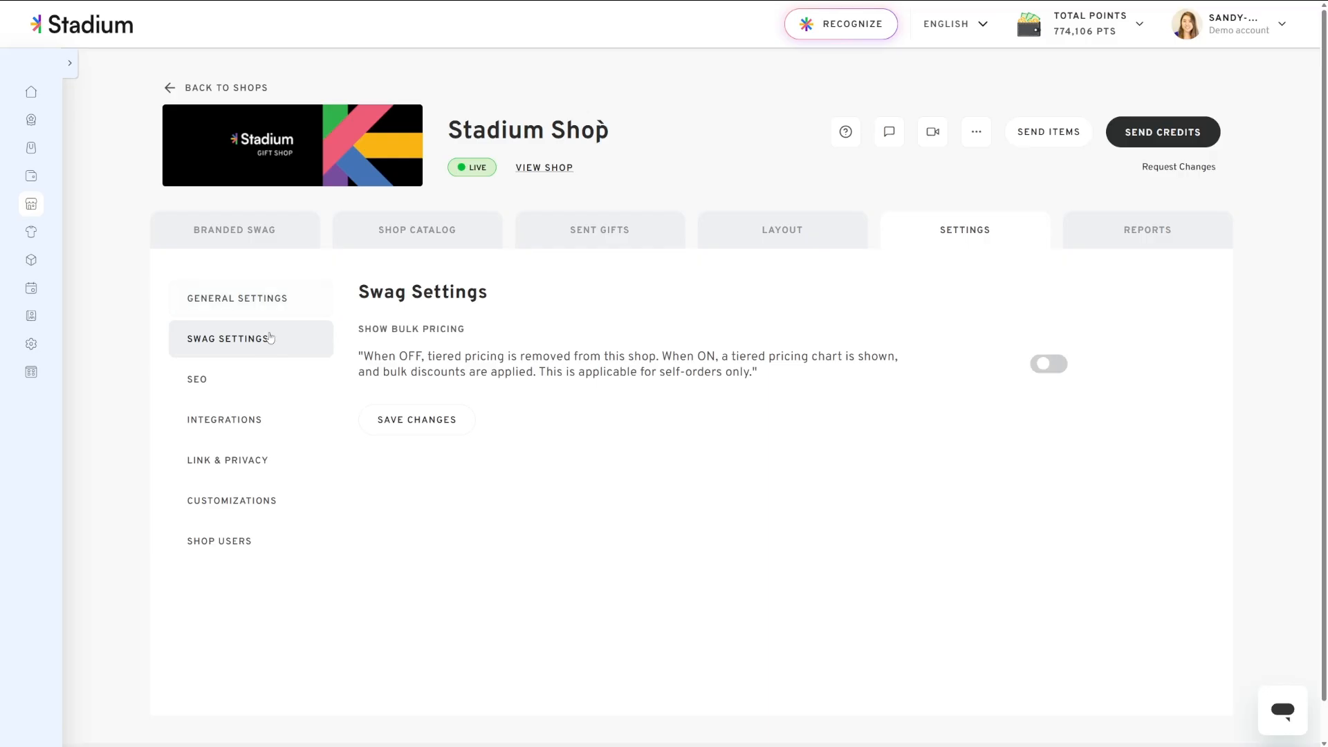
# Review the shop's search index setting for search engines and the available Stadium integrations.
pyautogui.click(217, 379)
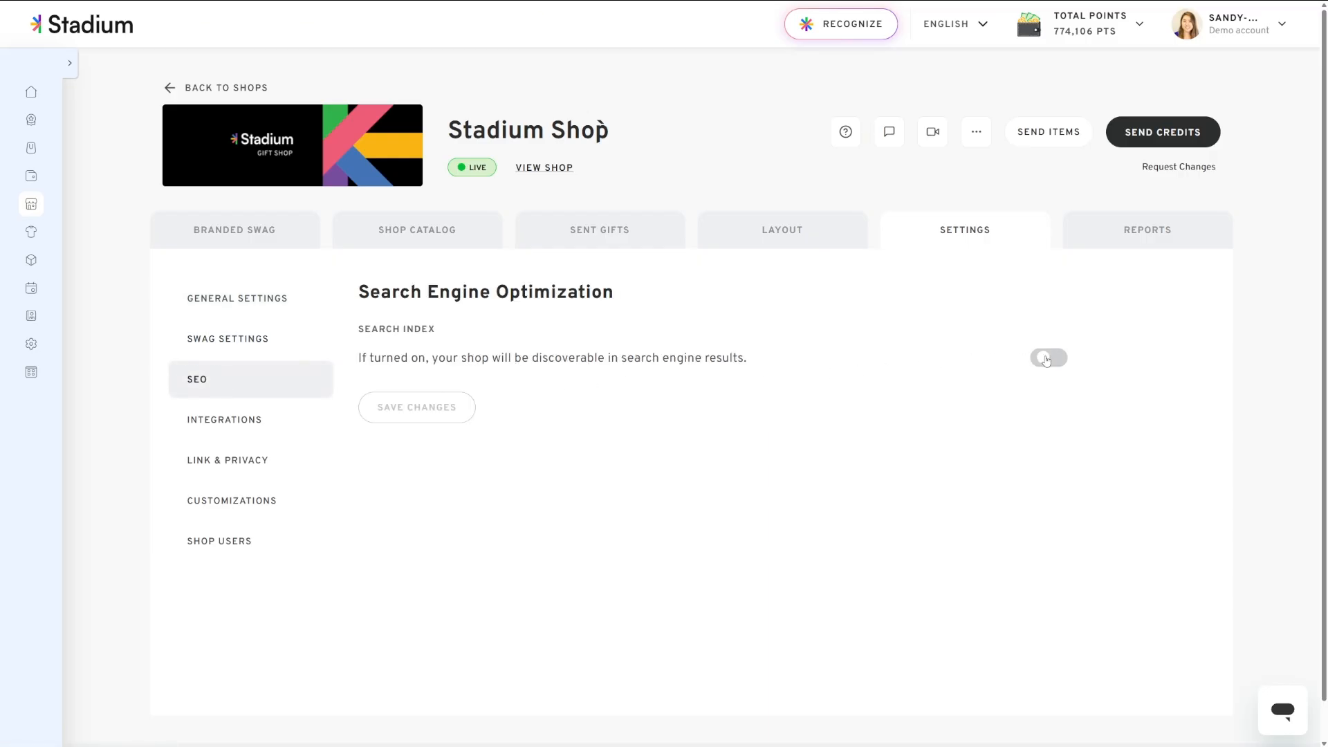
pyautogui.click(327, 429)
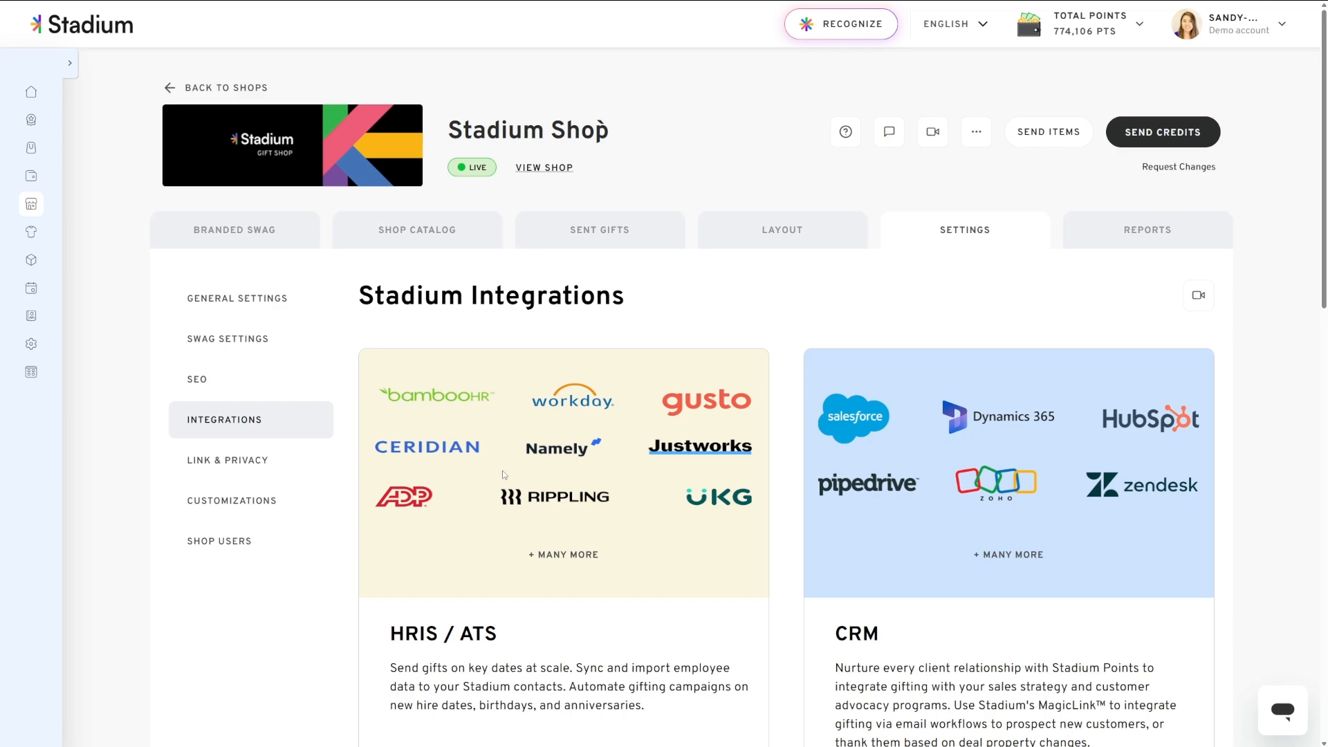
# Try making the shop private with access by domain and by email, clear both restrictions and set it back to Public.
pyautogui.click(262, 458)
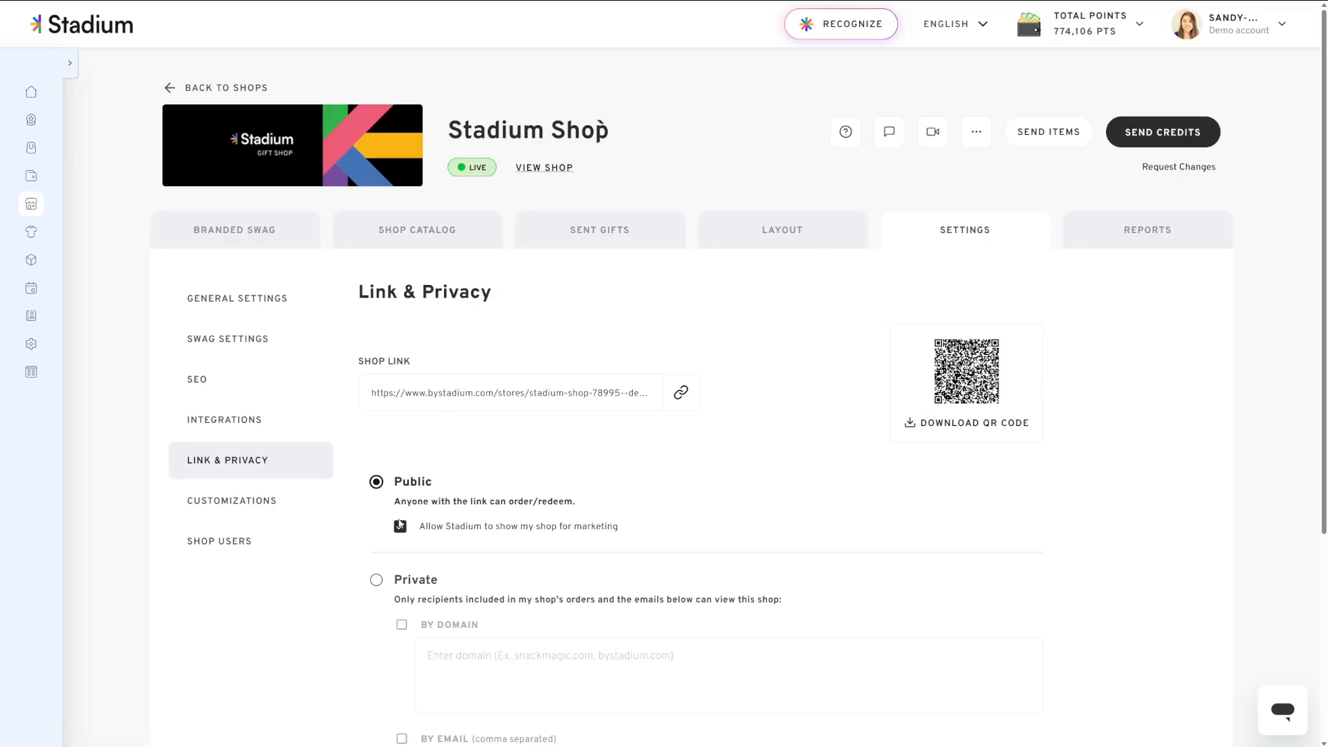
pyautogui.click(376, 579)
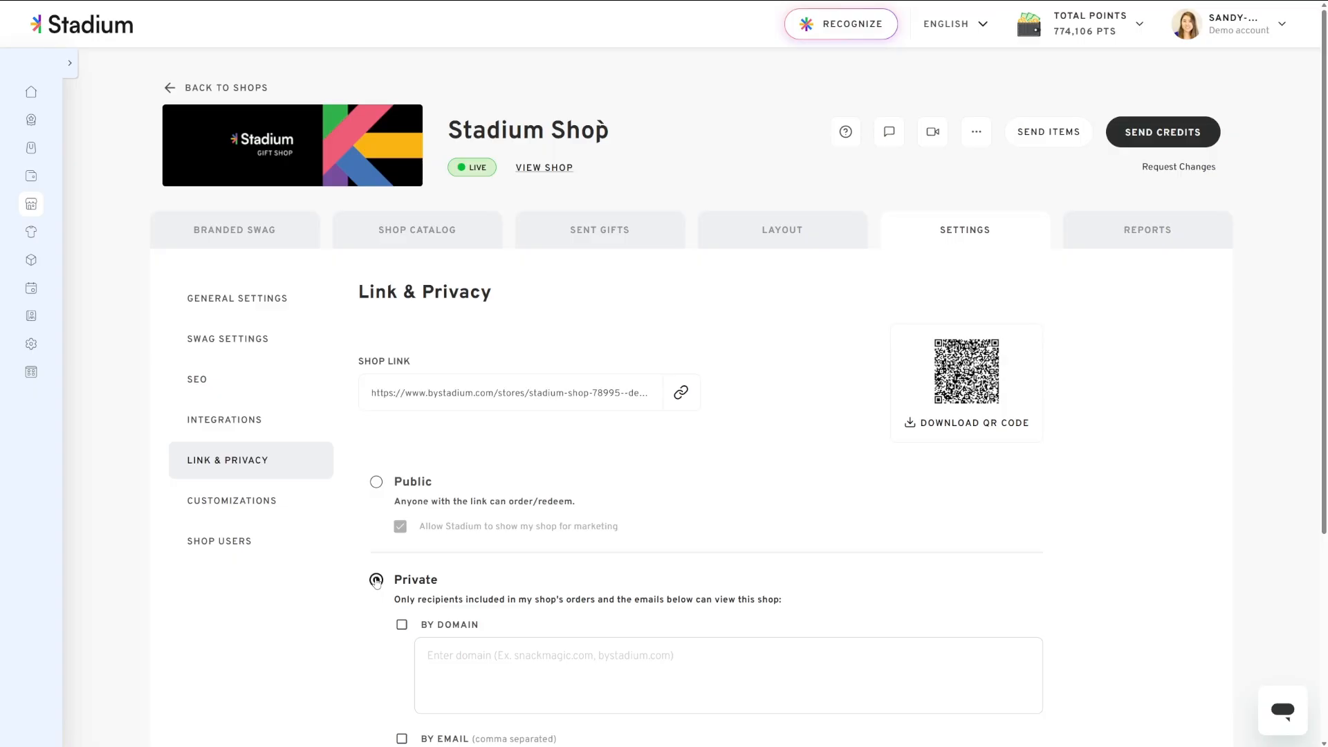
pyautogui.scroll(-2, 379, 578)
pyautogui.click(402, 471)
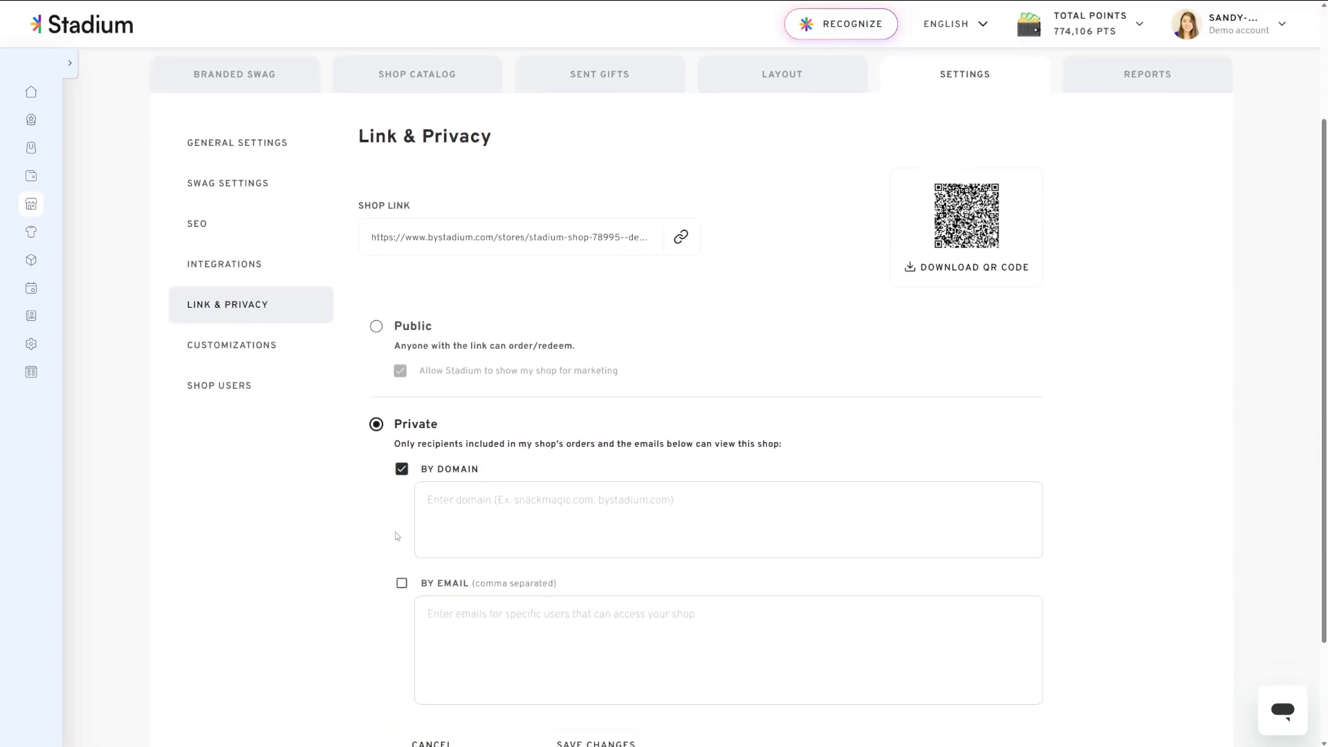
pyautogui.click(401, 583)
pyautogui.click(401, 583)
pyautogui.click(401, 470)
pyautogui.click(376, 328)
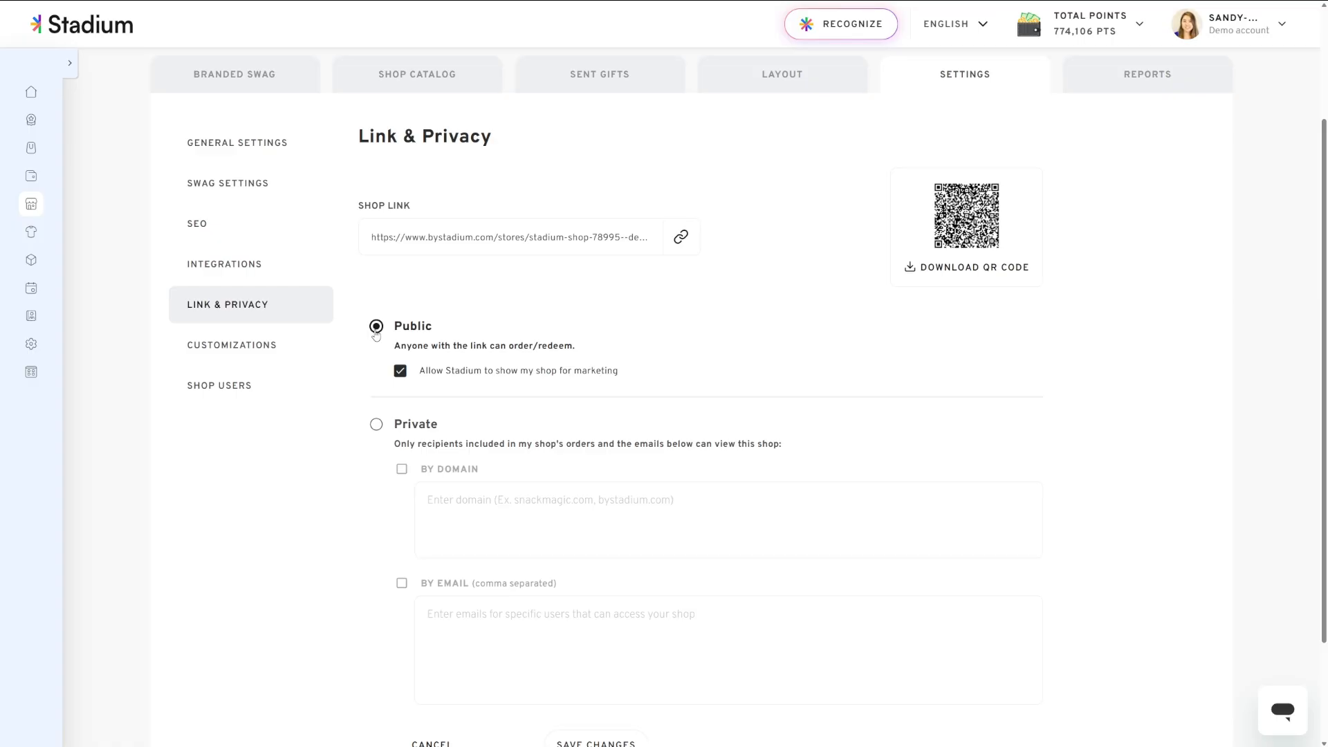
# Review the shop's customization options, including custom domain and Stadium branding removal, and its list of shop users.
pyautogui.scroll(1, 290, 377)
pyautogui.click(291, 377)
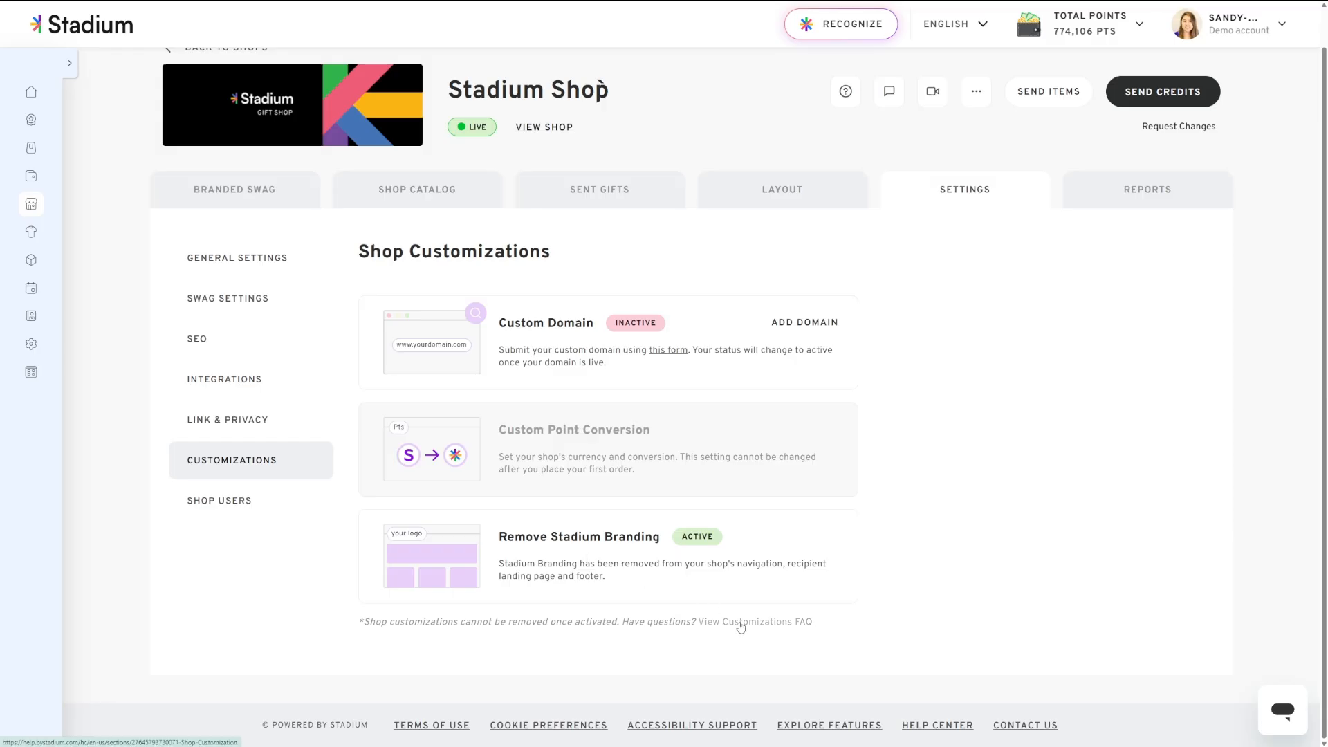
pyautogui.click(294, 503)
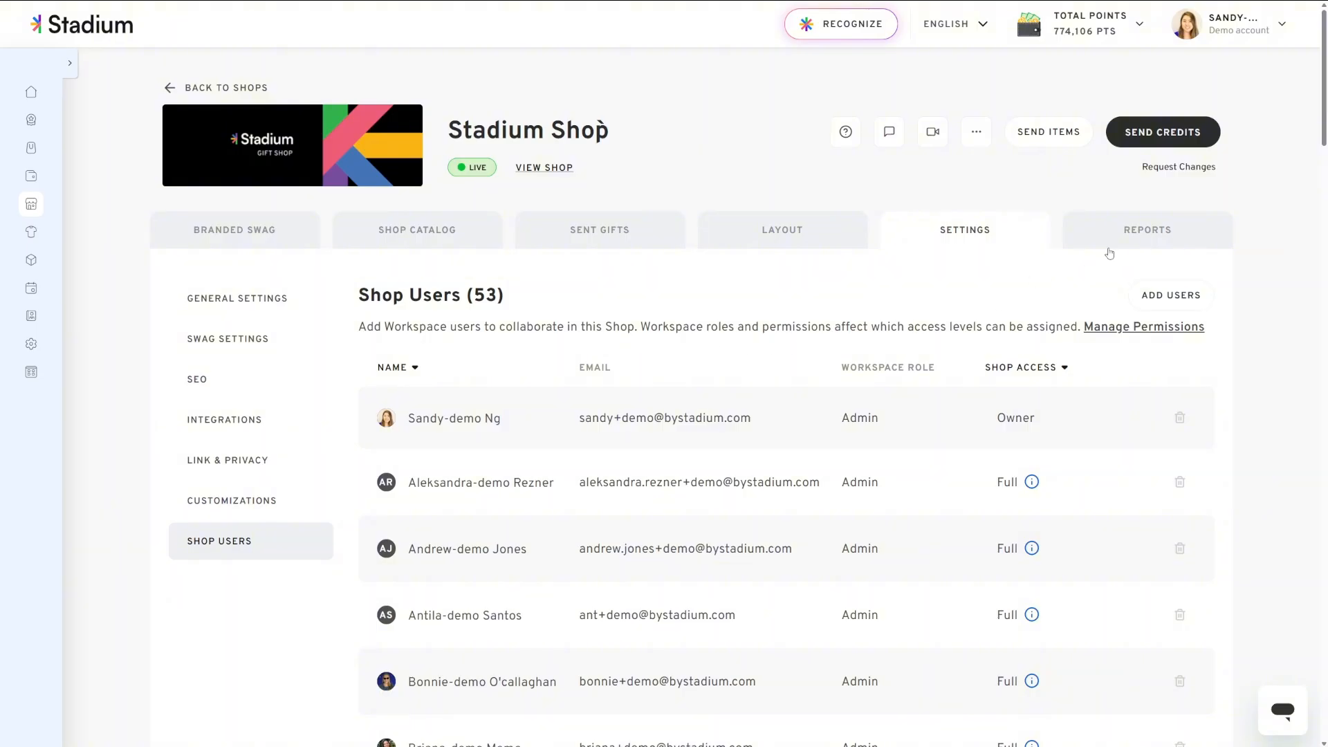
# Examine the shop's reports, from the overview and top products through top categories, subcategories and redemption by country.
pyautogui.click(1111, 242)
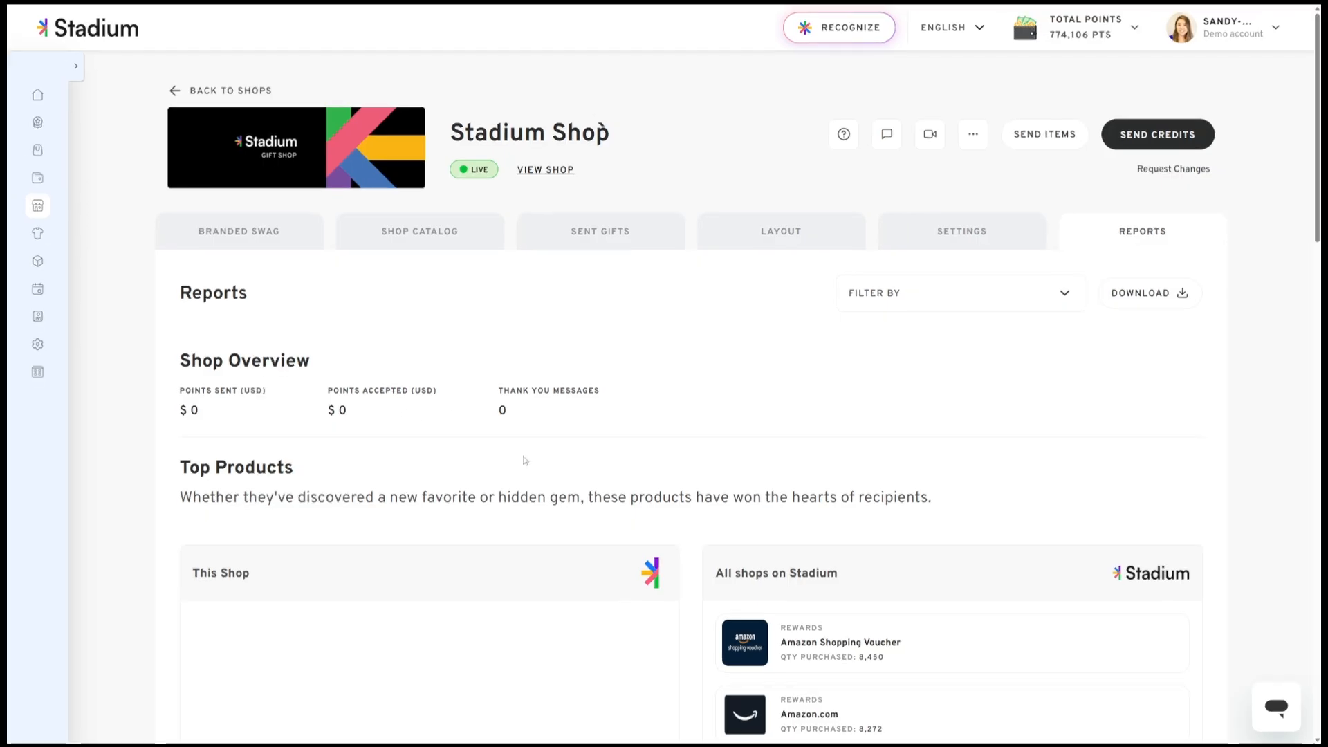
pyautogui.scroll(-5, 516, 417)
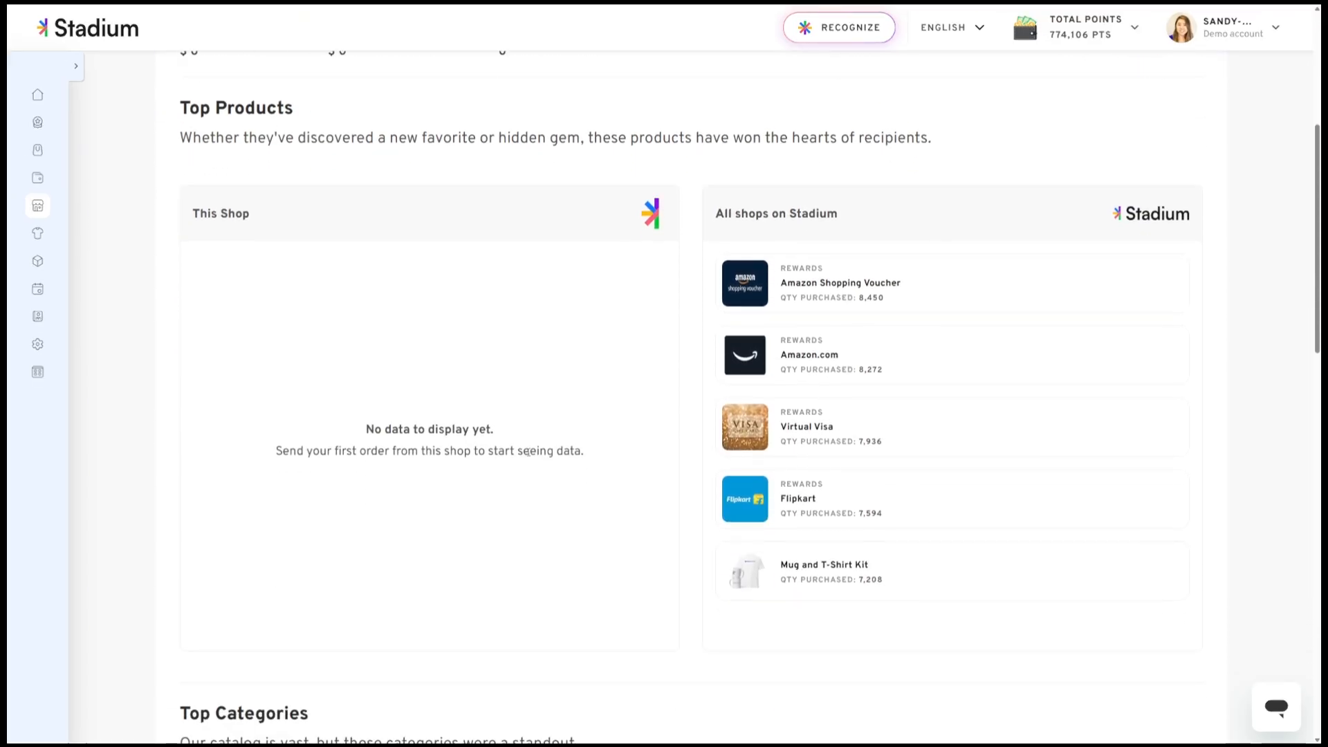
pyautogui.scroll(-5, 528, 452)
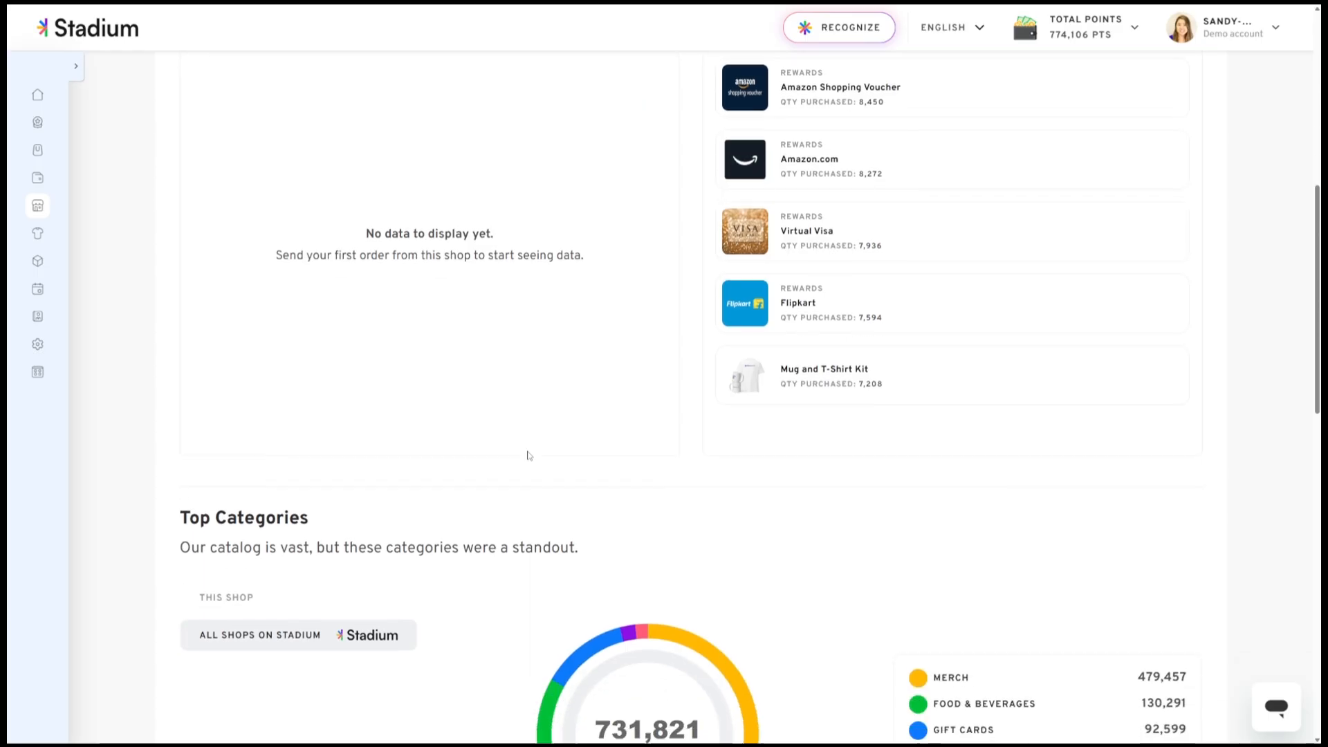
pyautogui.scroll(-1, 529, 456)
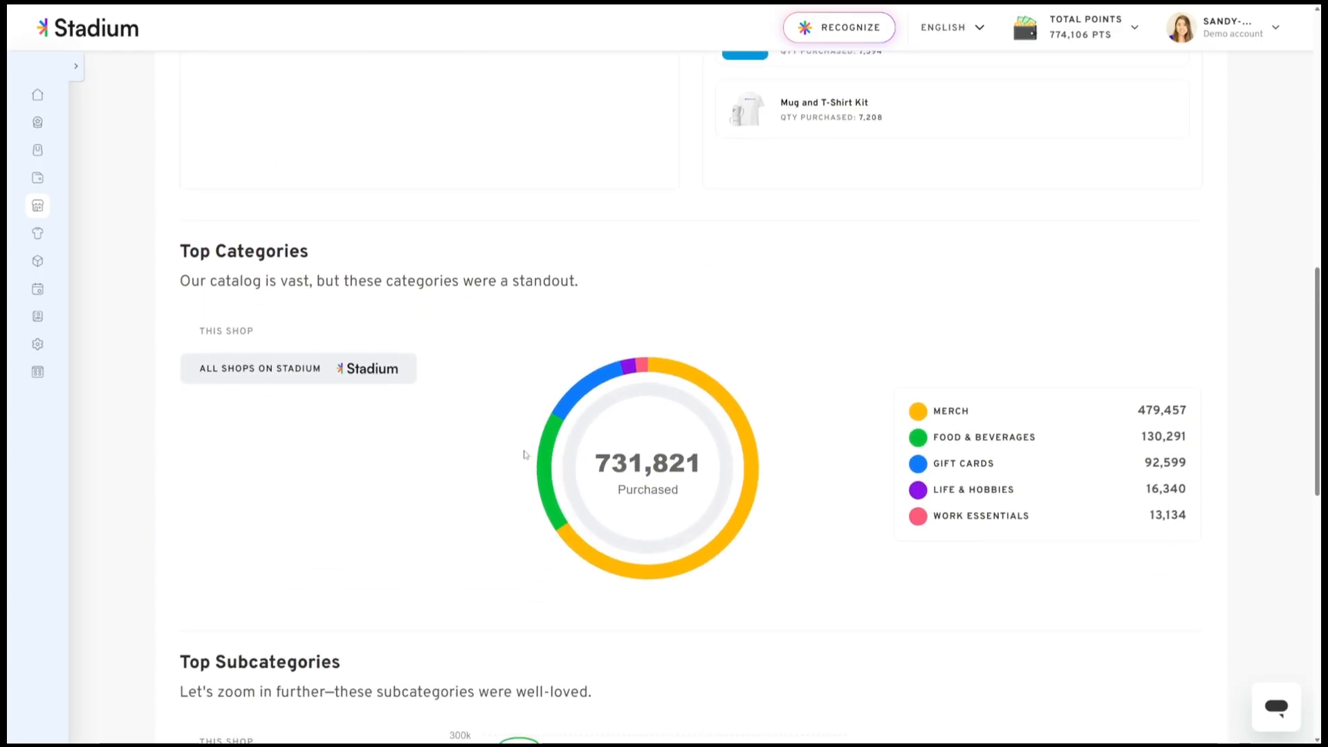
pyautogui.scroll(-6, 525, 455)
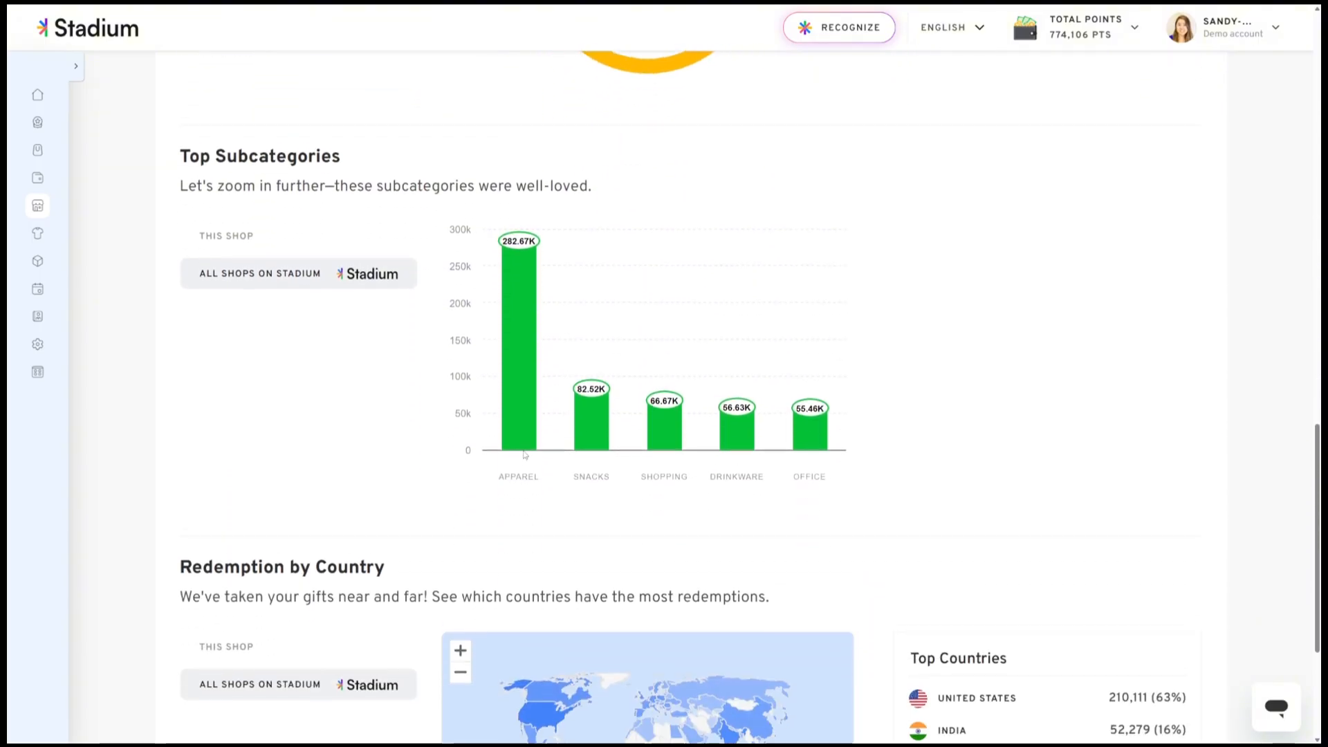
pyautogui.scroll(-3, 525, 454)
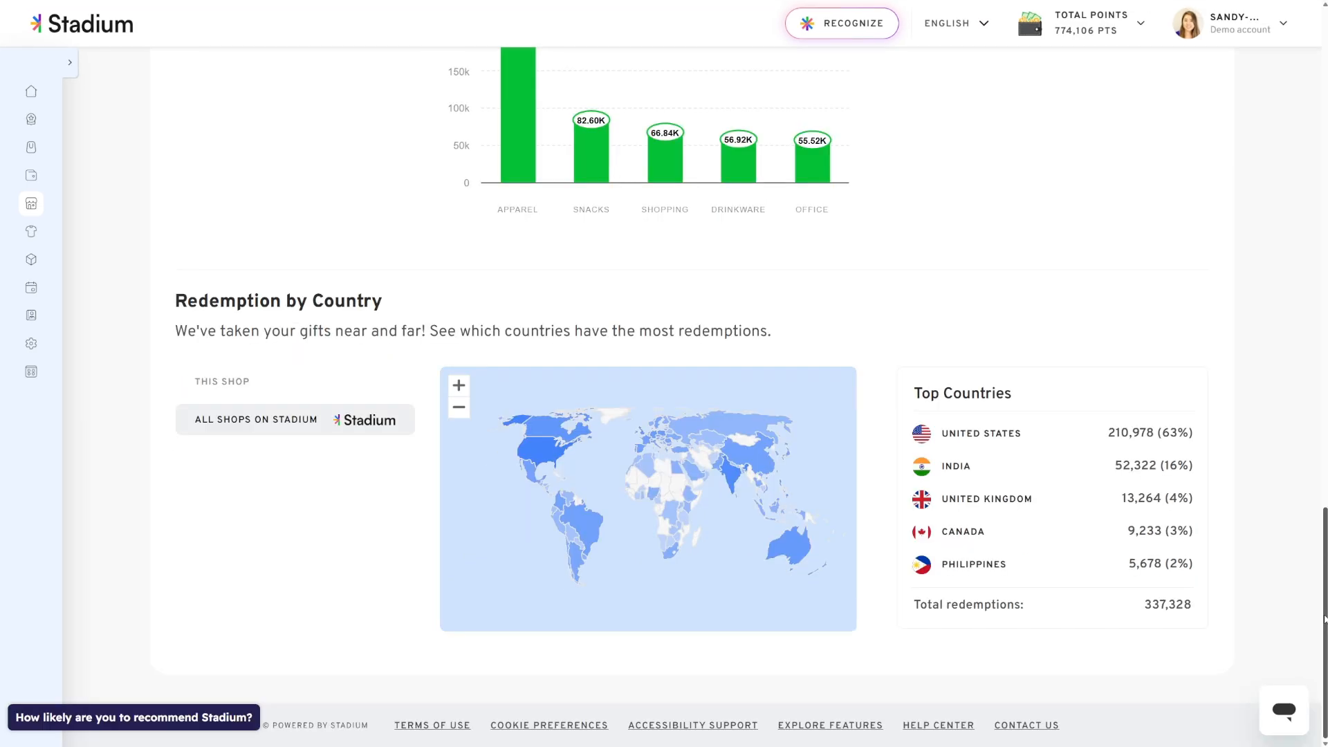
# Open the Share & Embed options for Stadium Shop to view its shop link and QR code.
pyautogui.scroll(15, 1323, 621)
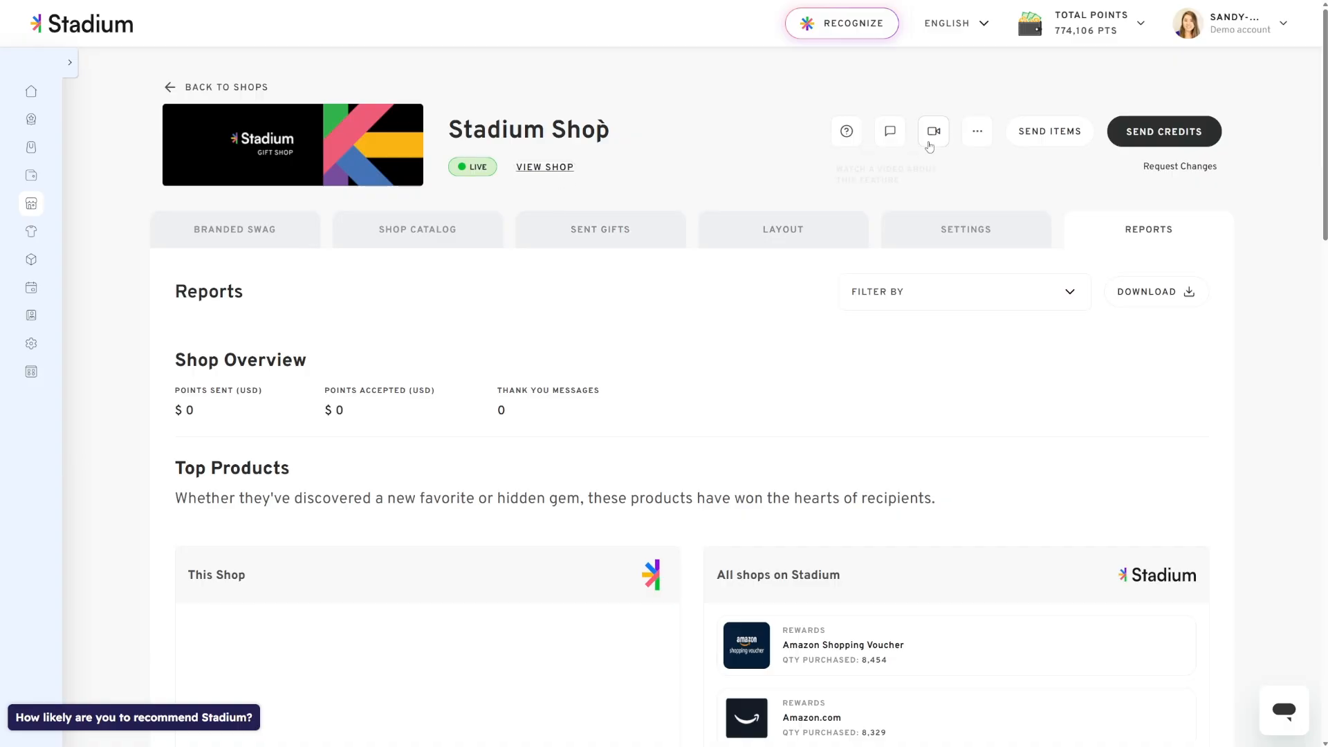
pyautogui.click(977, 136)
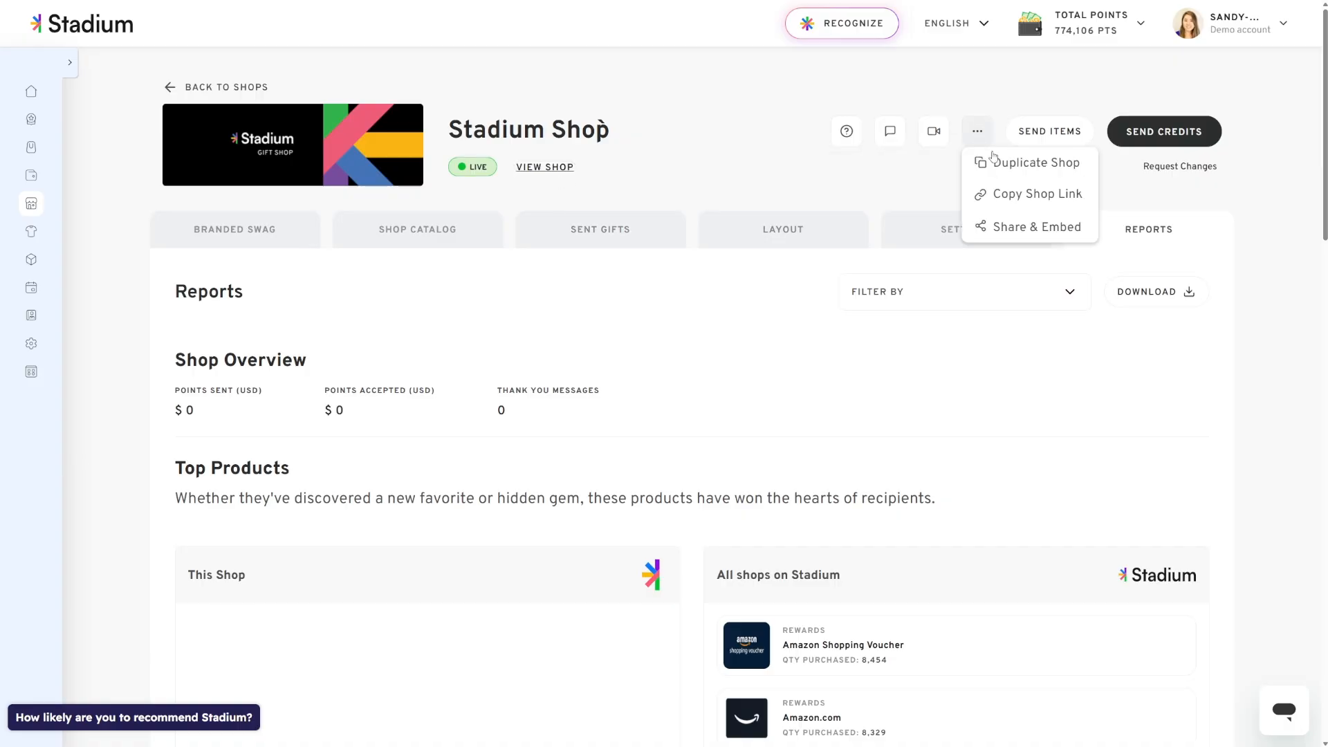
pyautogui.click(1014, 228)
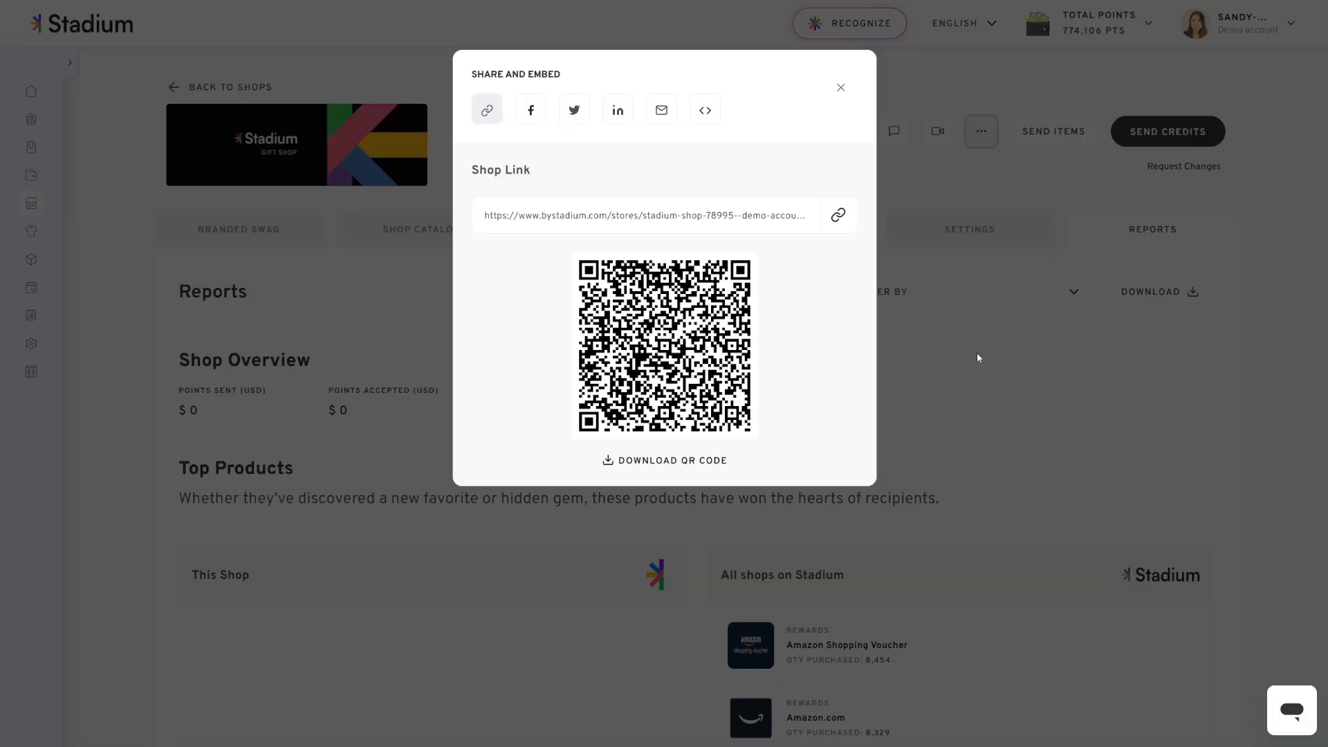